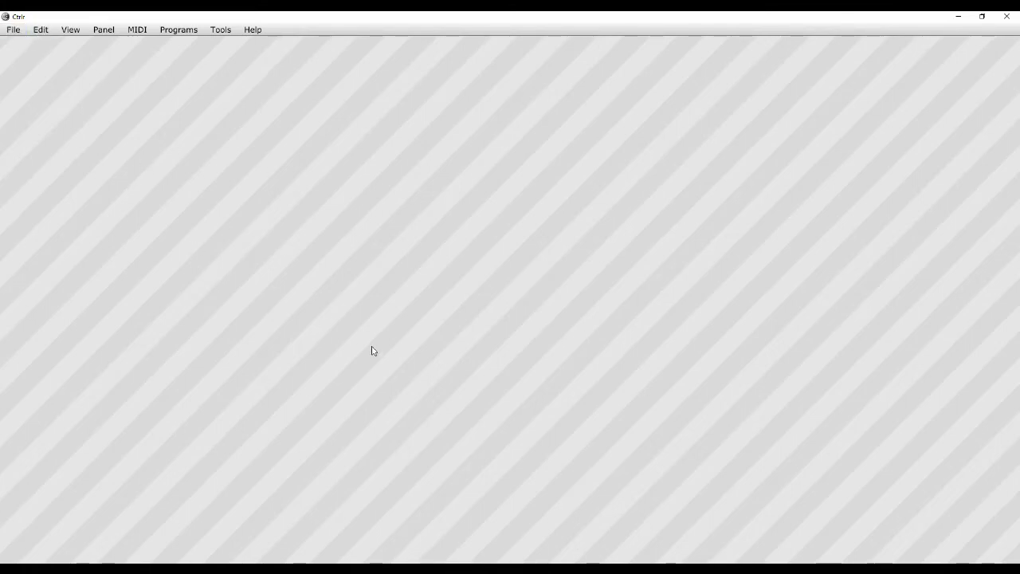
Create a new panel and enlarge its canvas to about 1073 by 760
left_click(16, 30)
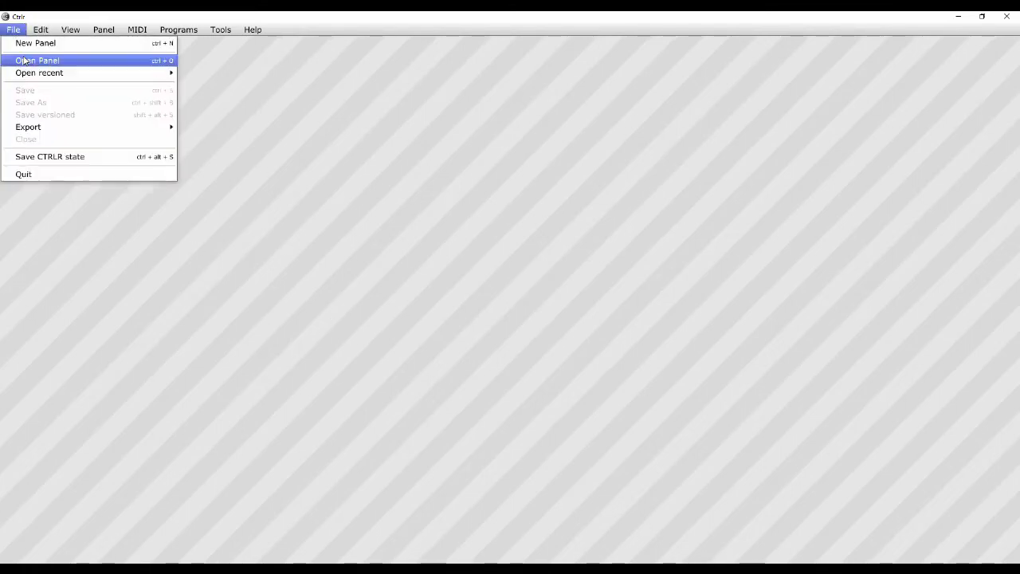
left_click(28, 41)
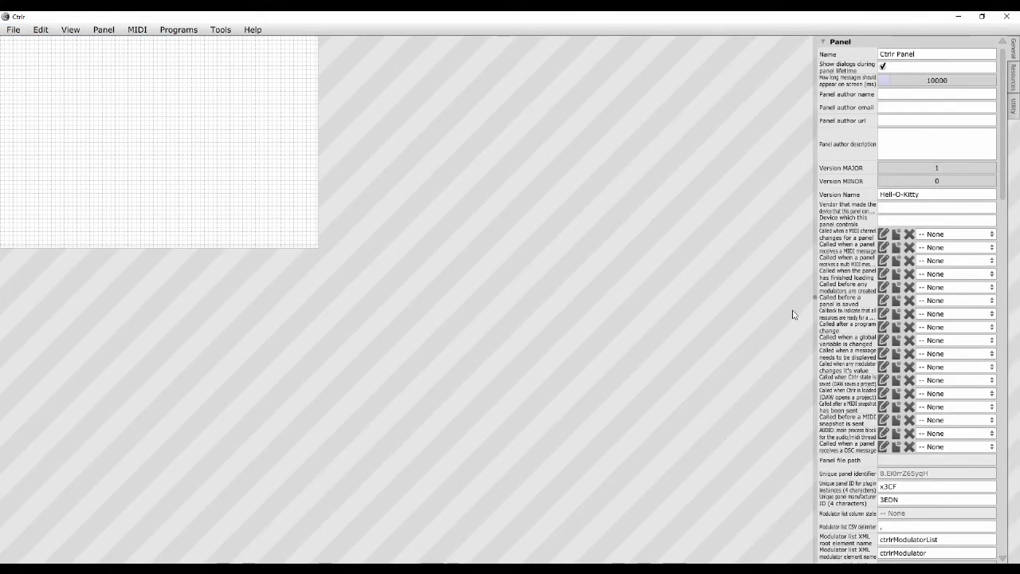
left_click_drag(613, 282, 587, 284)
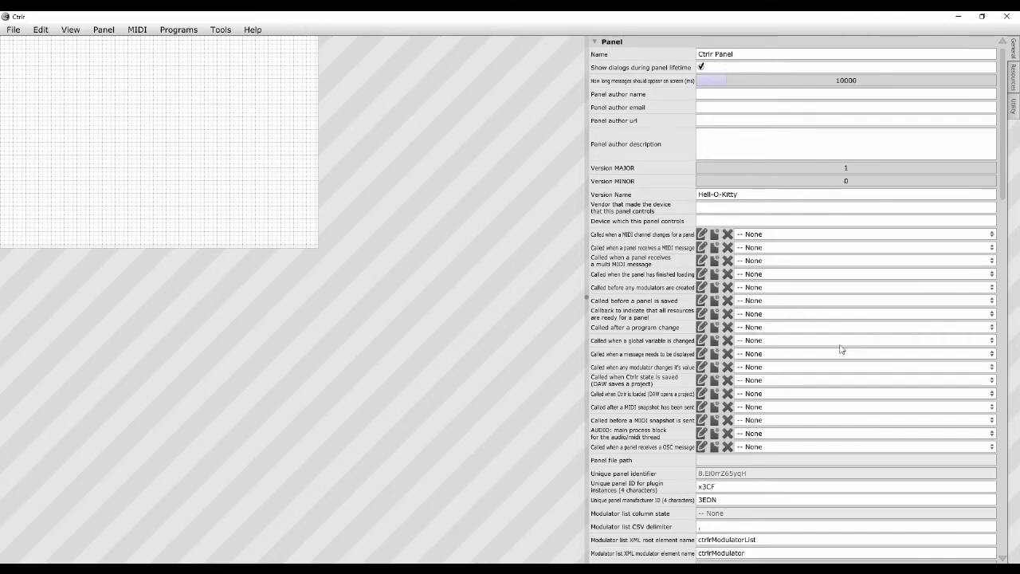
left_click_drag(1005, 165, 1016, 517)
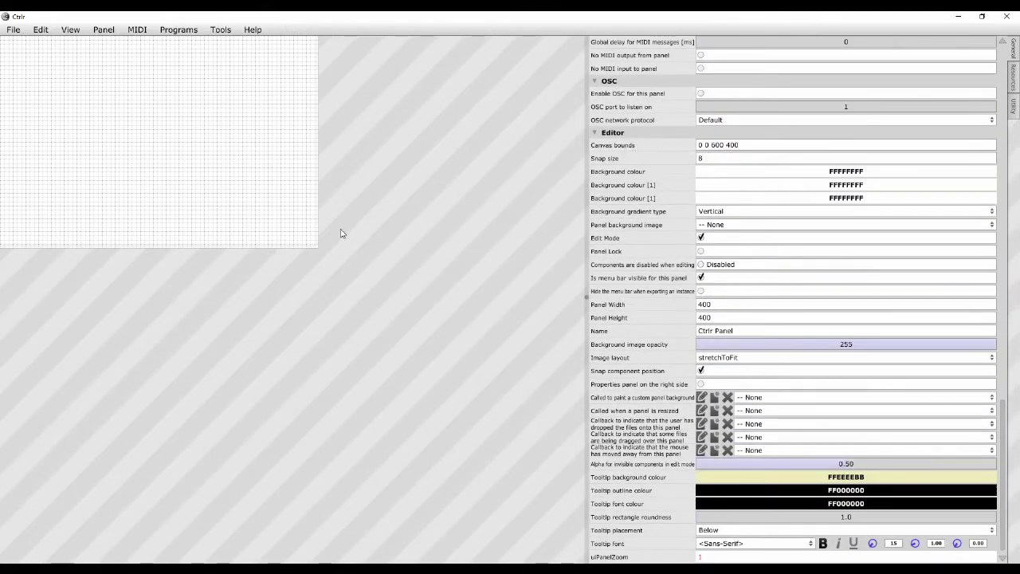
left_click_drag(315, 248, 567, 440)
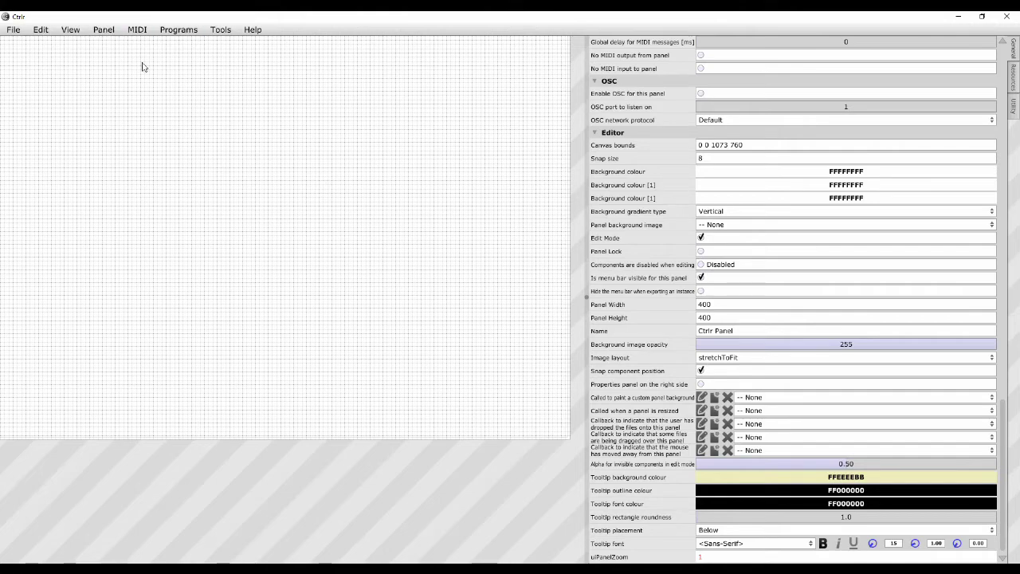
Set the MIDI input device to HST 2 and the MIDI output device to DIN 1
left_click(138, 31)
mouse_move(256, 96)
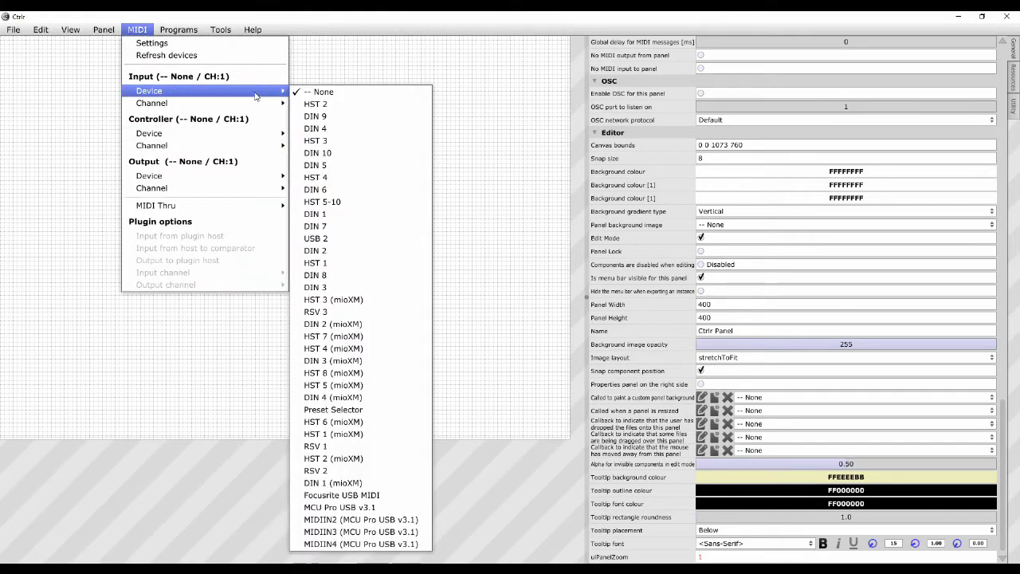
left_click(317, 104)
left_click(137, 30)
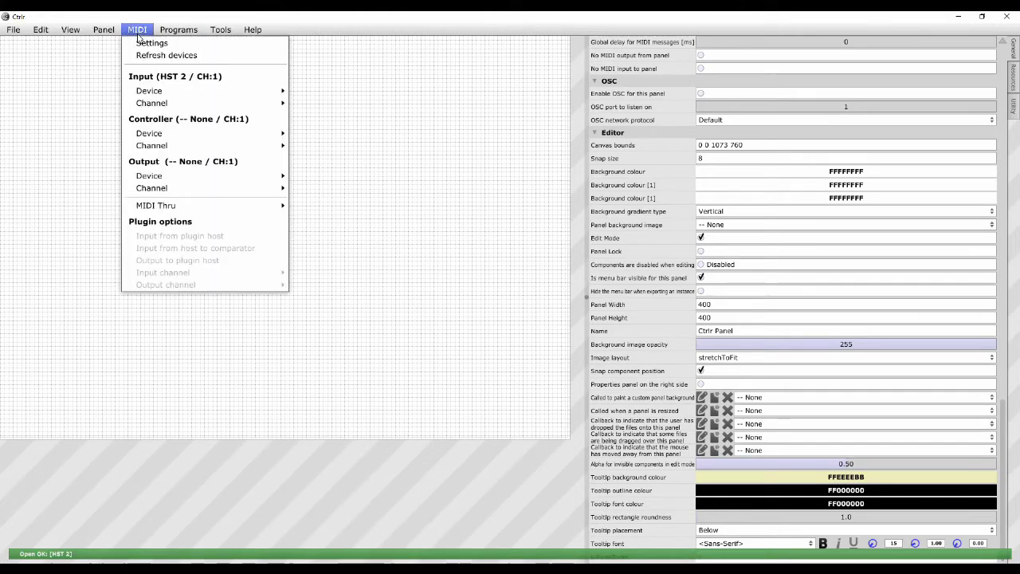
mouse_move(244, 178)
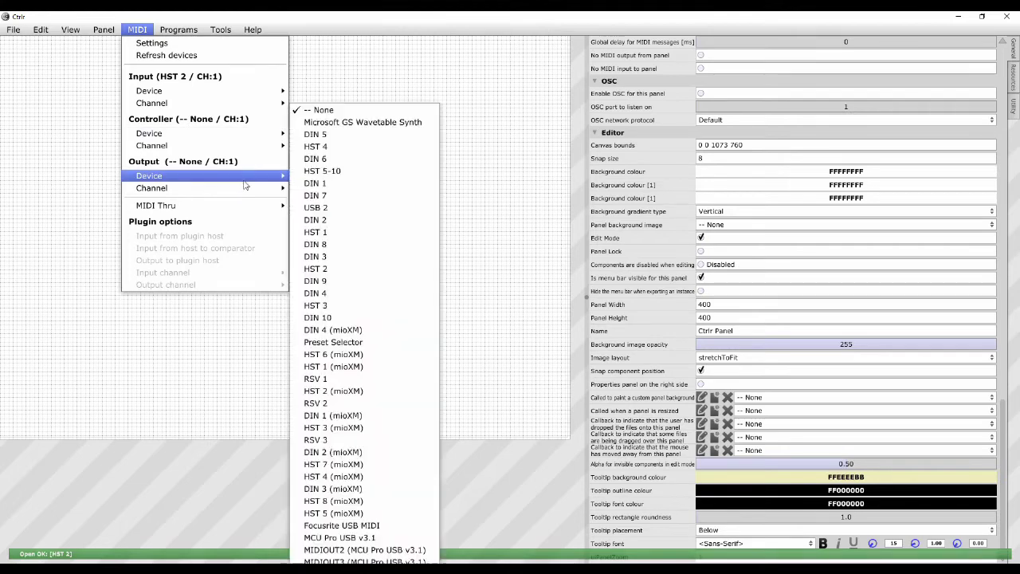
left_click(327, 186)
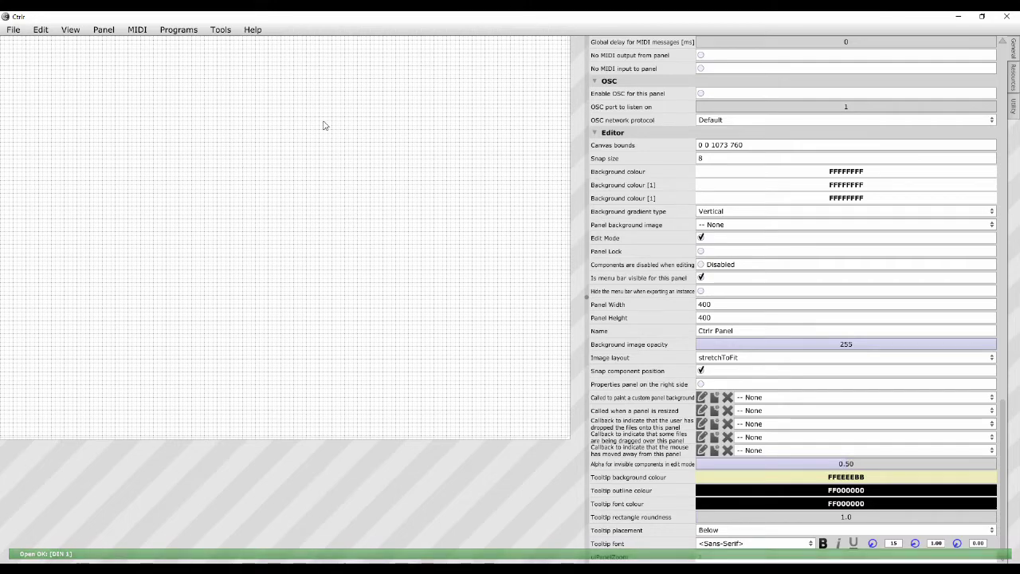
Open the MIDI Monitor, check its display options, and minimize its window
left_click(218, 31)
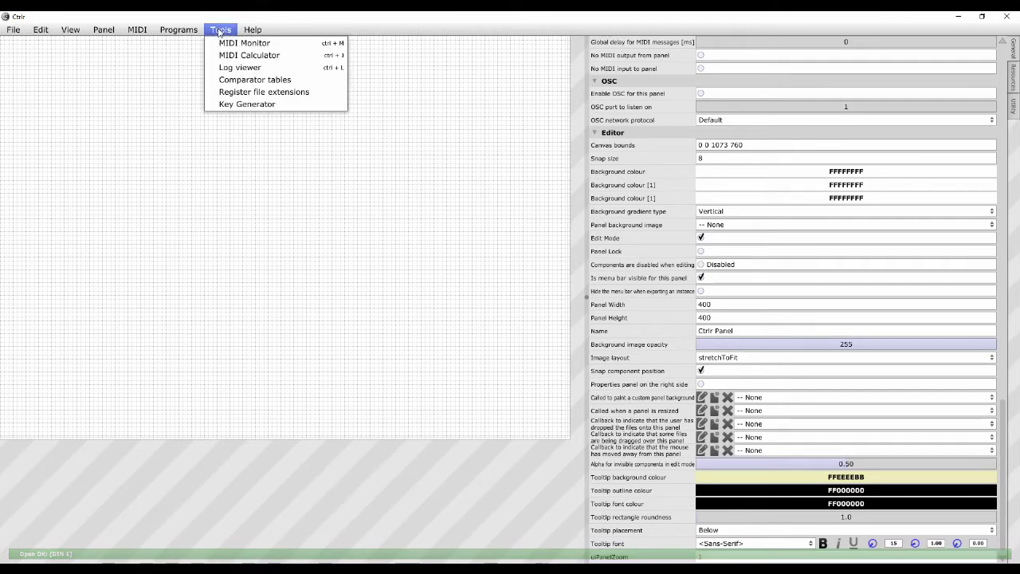
left_click(265, 41)
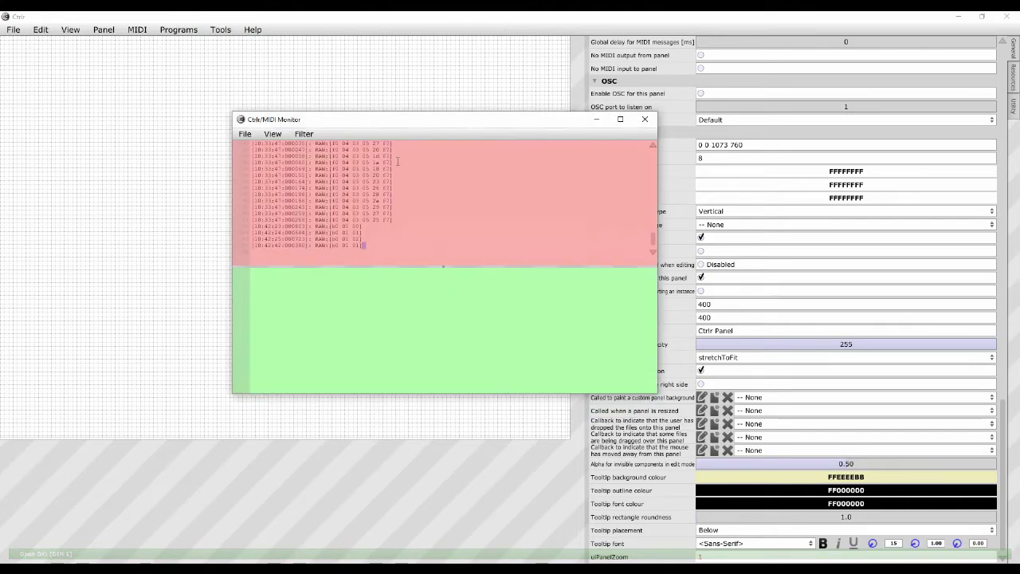
left_click(272, 134)
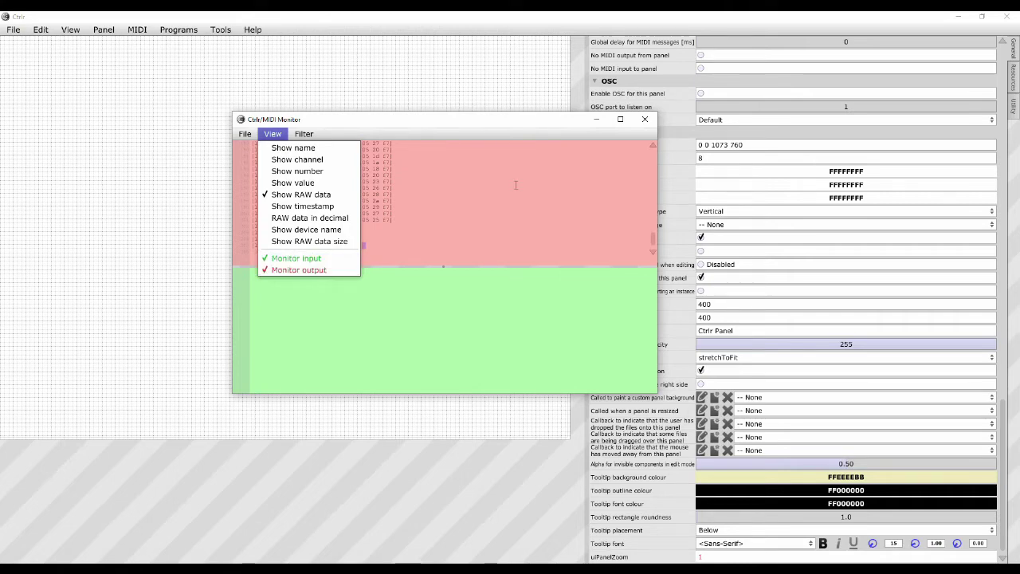
left_click(484, 125)
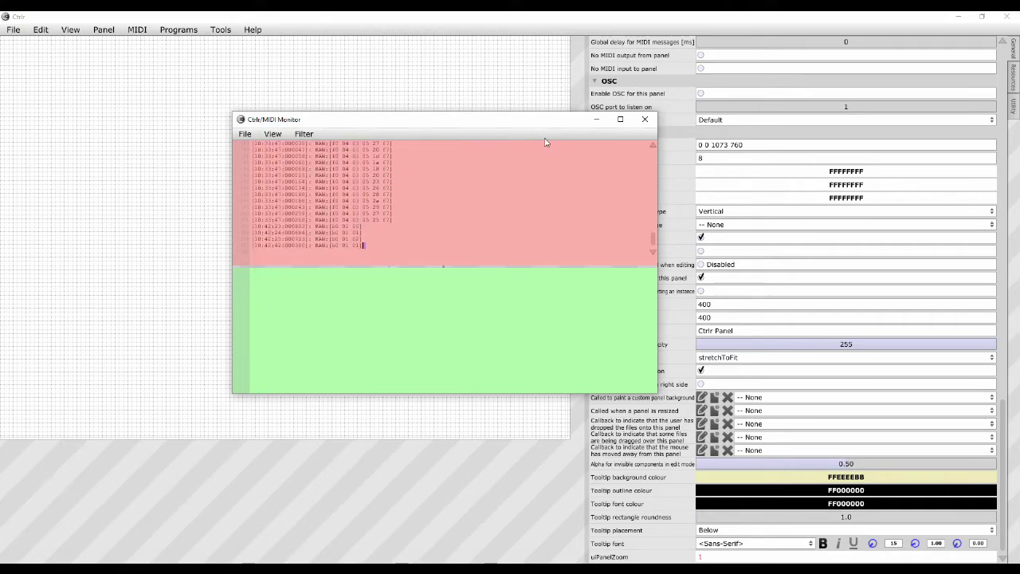
left_click(597, 120)
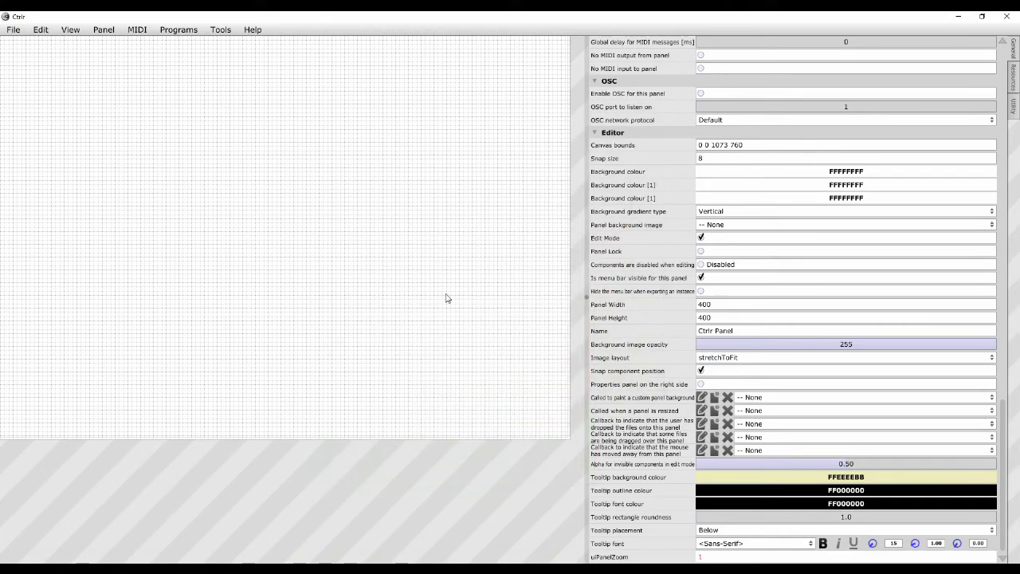
Add a uiSlider component to the upper part of the panel canvas
right_click(366, 155)
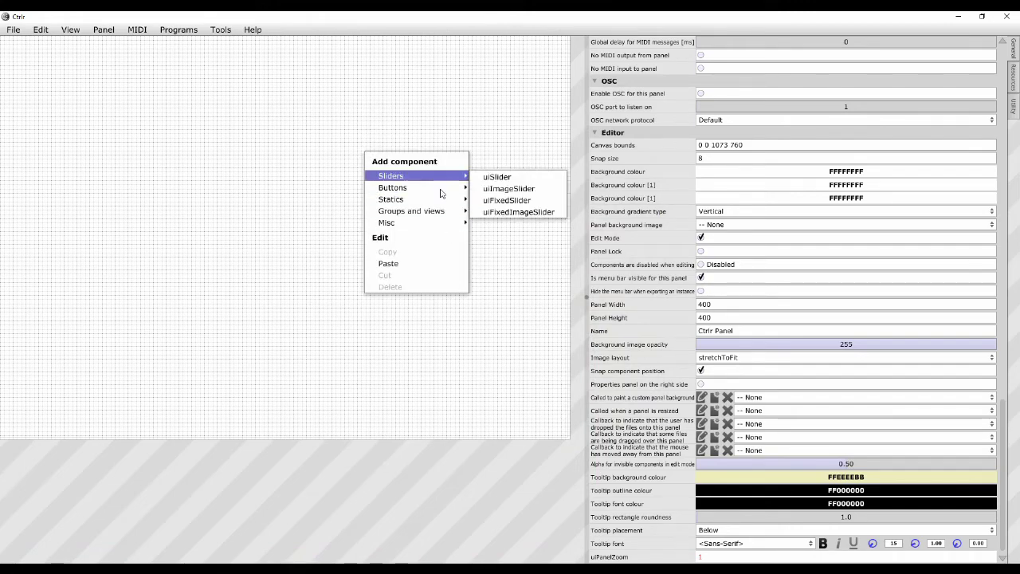
mouse_move(454, 179)
left_click(514, 180)
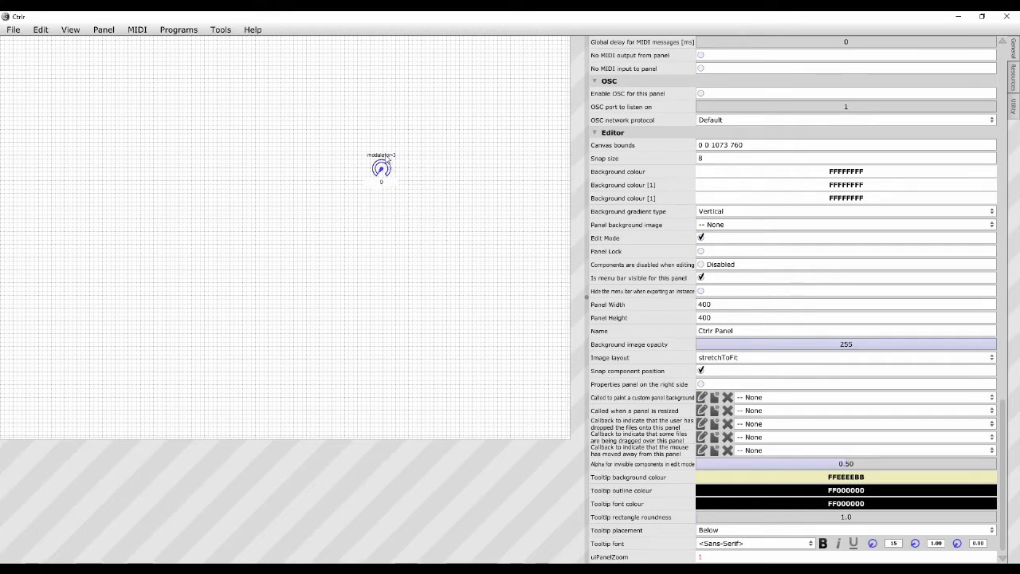
Enlarge the slider to about 129 by 148 and reposition it at about 696, 184 on the canvas
left_click(382, 171)
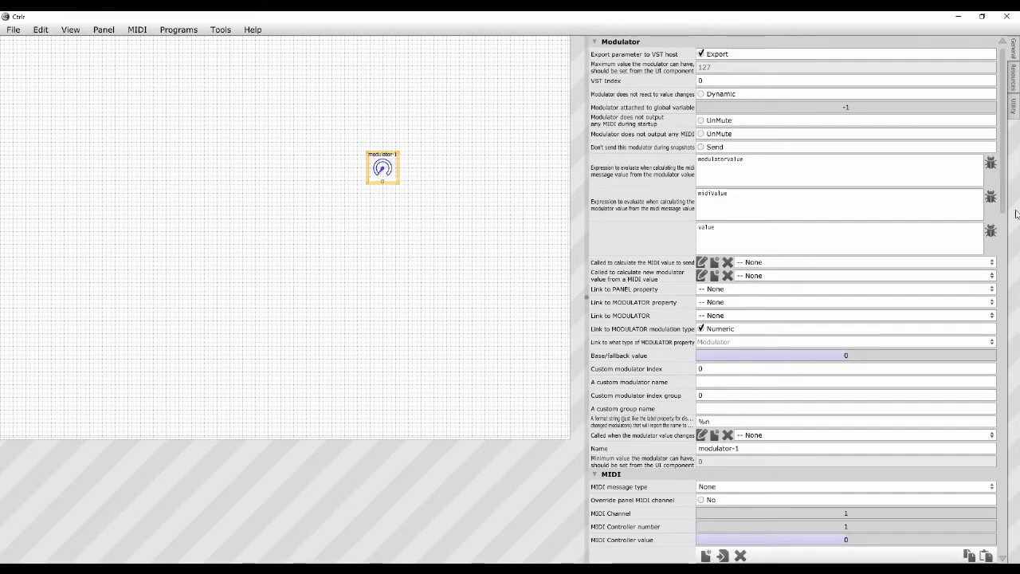
left_click_drag(1002, 190, 1003, 364)
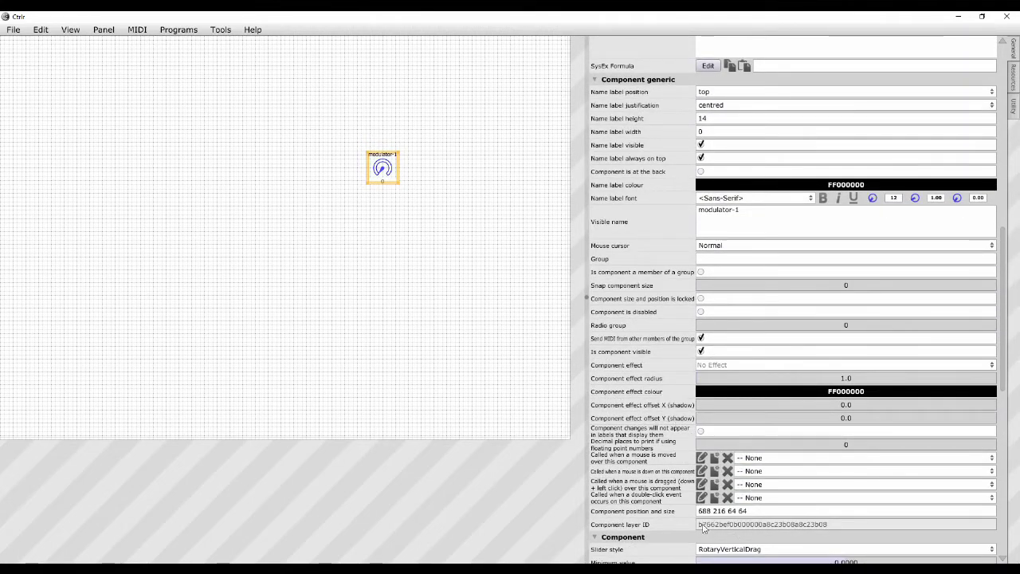
left_click_drag(1002, 302, 1002, 391)
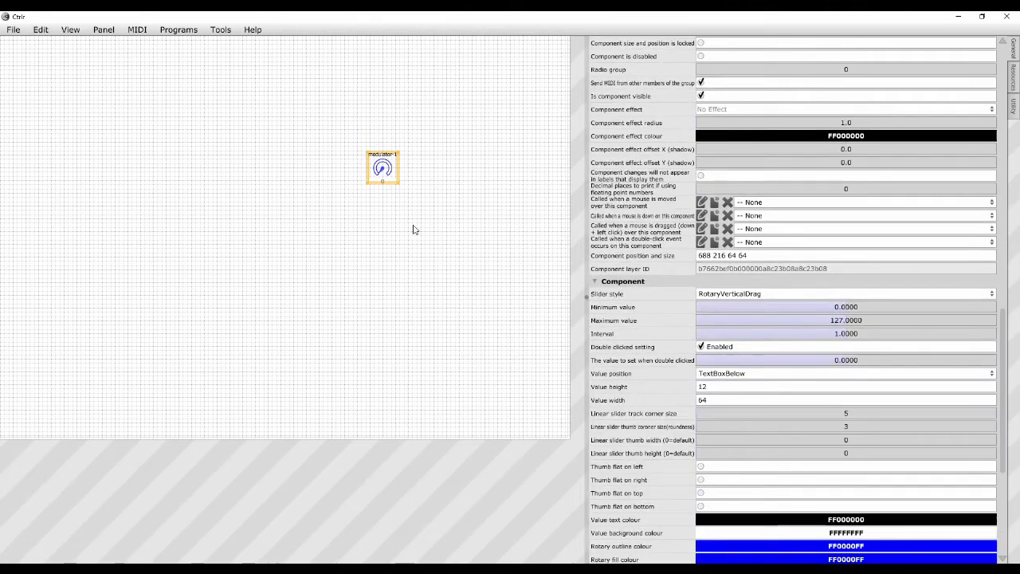
left_click_drag(395, 185, 425, 212)
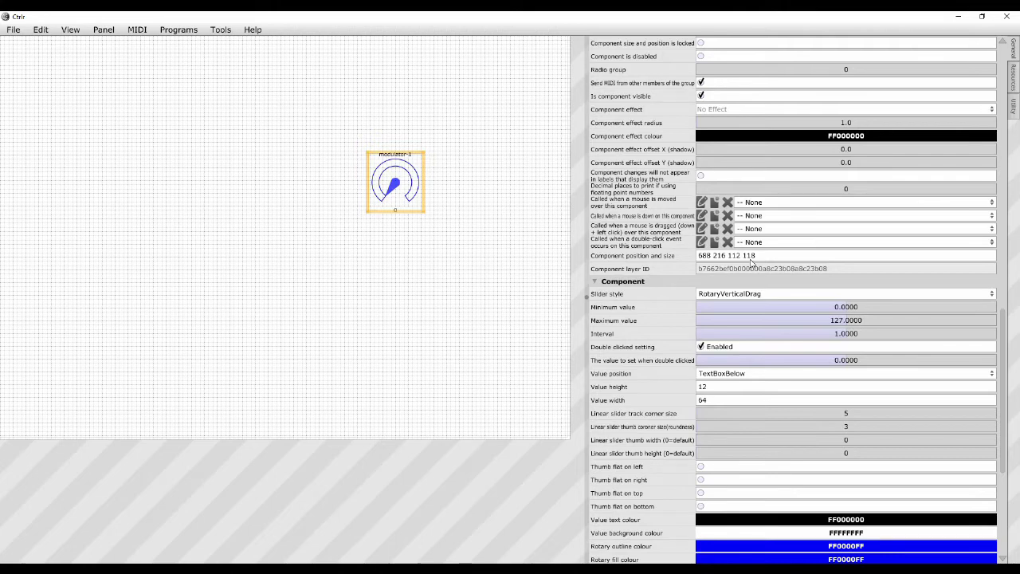
left_click_drag(400, 181, 395, 204)
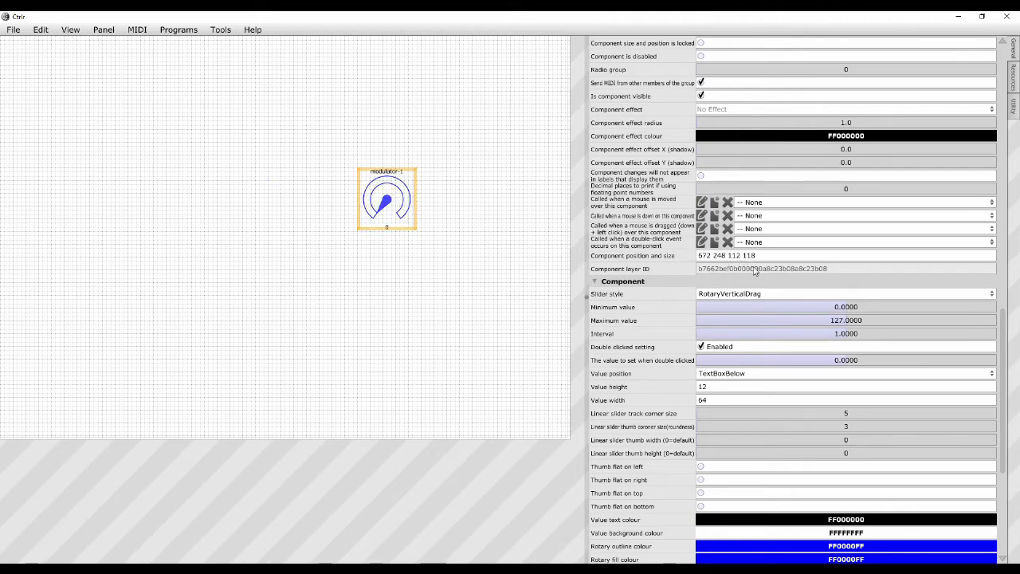
left_click_drag(399, 210, 436, 210)
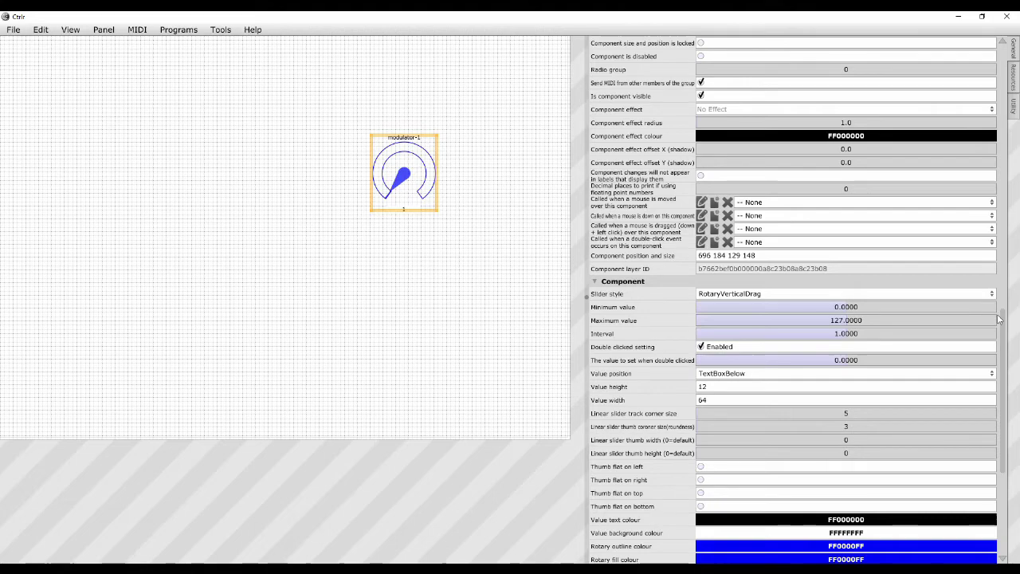
Switch the panel out of edit mode and turn the rotary slider up to 127
left_click_drag(1009, 334, 1016, 63)
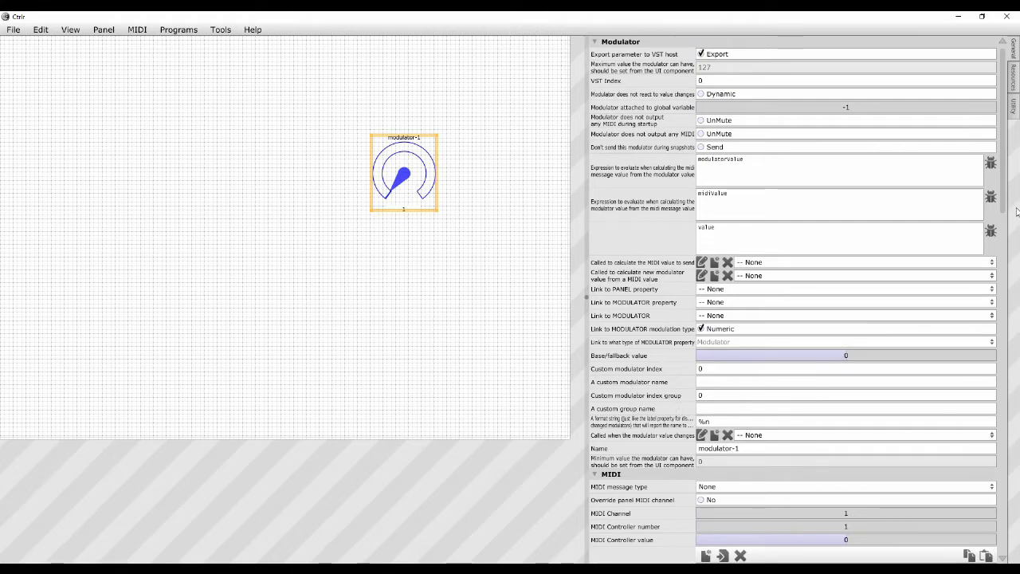
left_click_drag(1006, 164, 1008, 232)
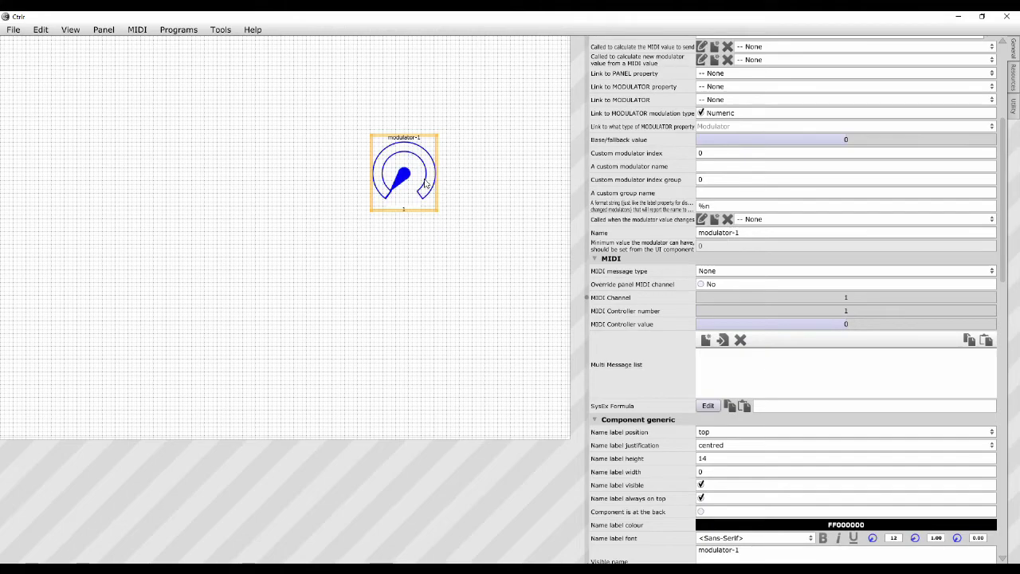
left_click_drag(1008, 284, 1017, 518)
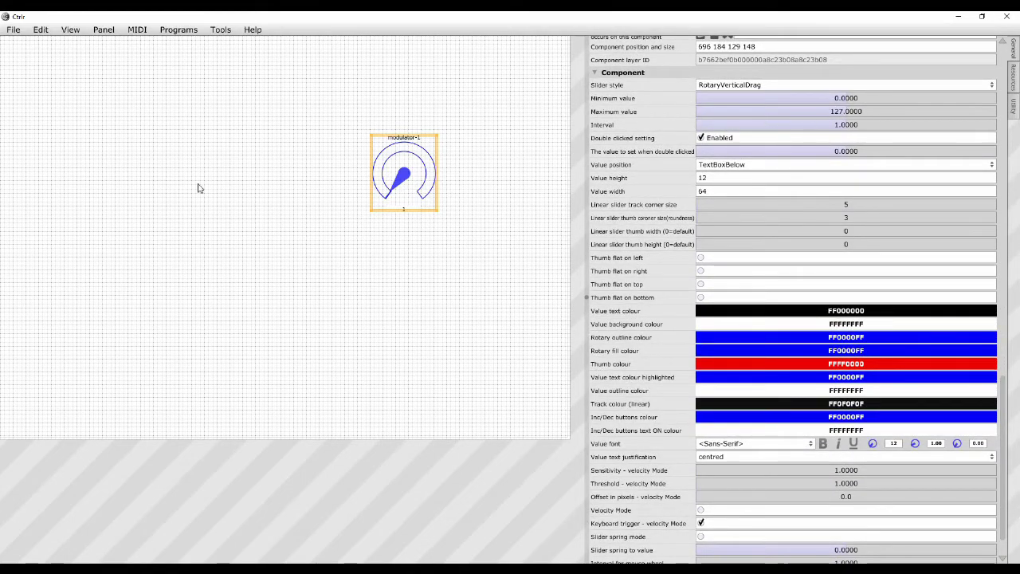
left_click(110, 32)
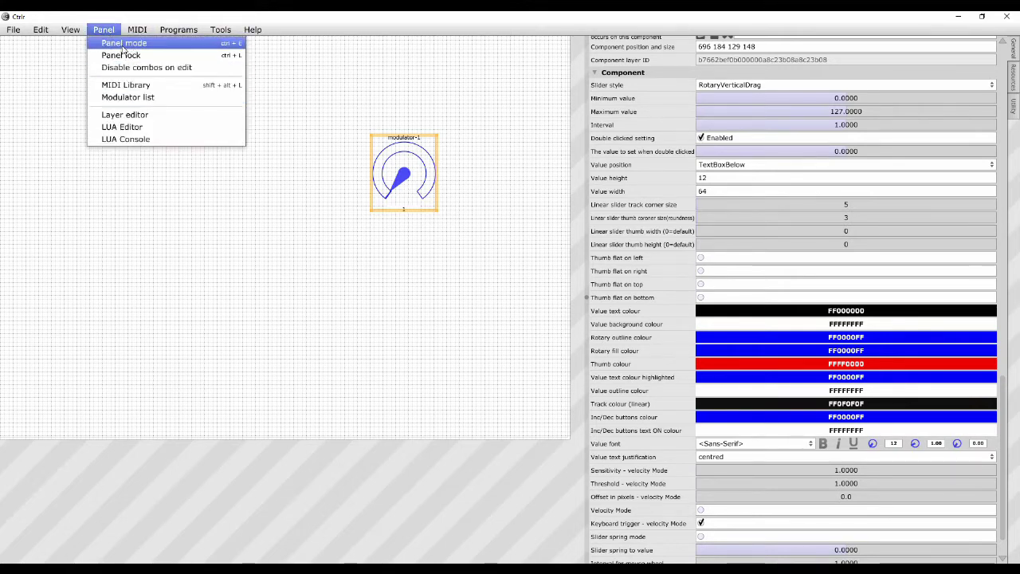
left_click(123, 44)
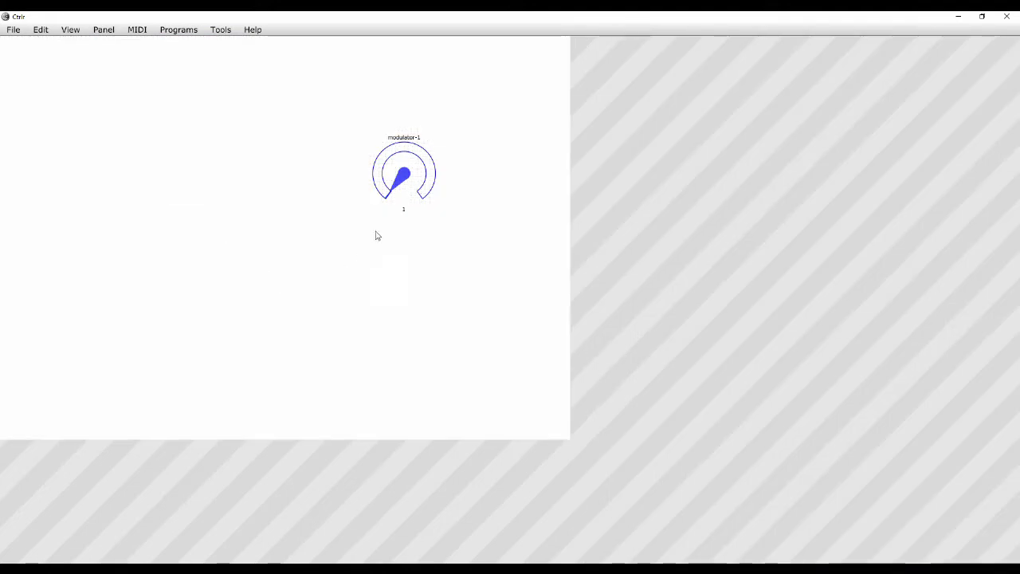
left_click(394, 198)
left_click_drag(395, 199, 429, 37)
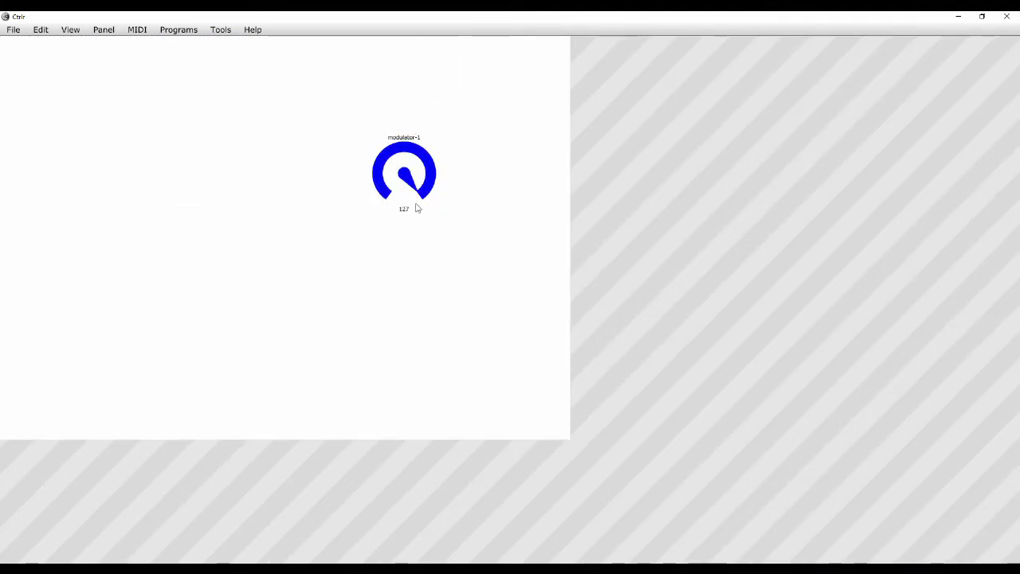
Return the panel to edit mode and inspect the slider's component properties
left_click(103, 29)
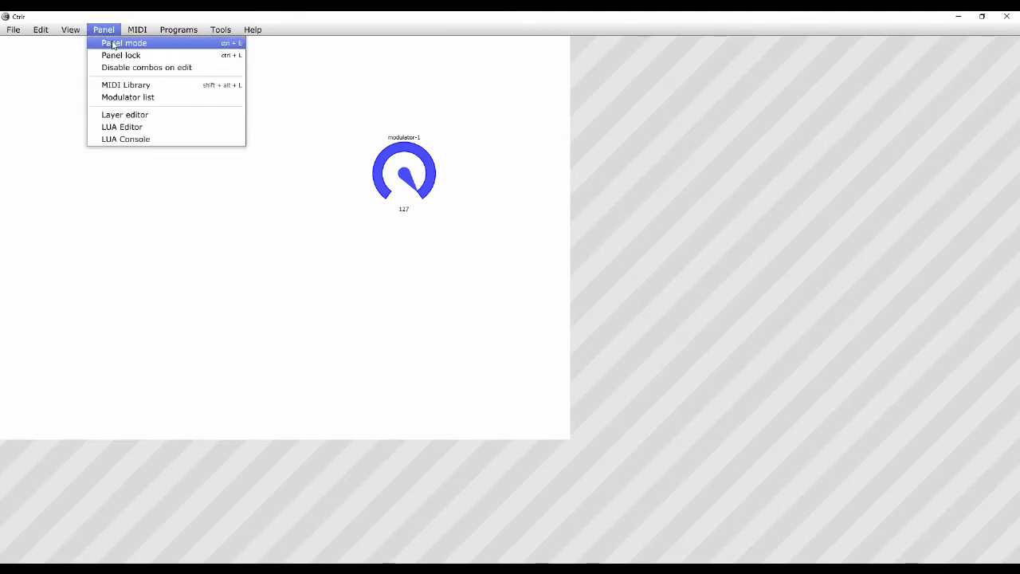
left_click(108, 44)
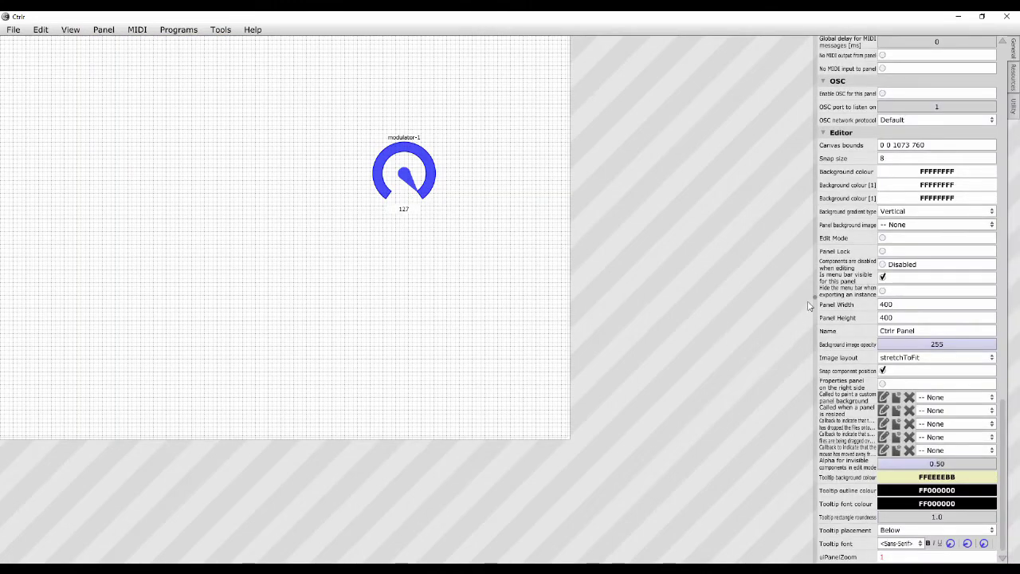
left_click_drag(814, 296, 602, 277)
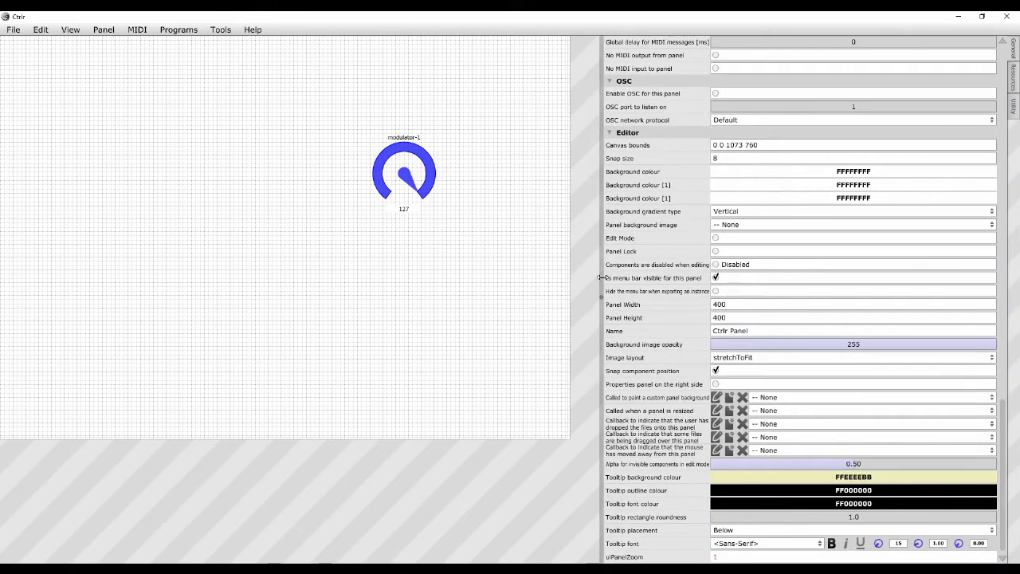
left_click_drag(1002, 408, 993, 309)
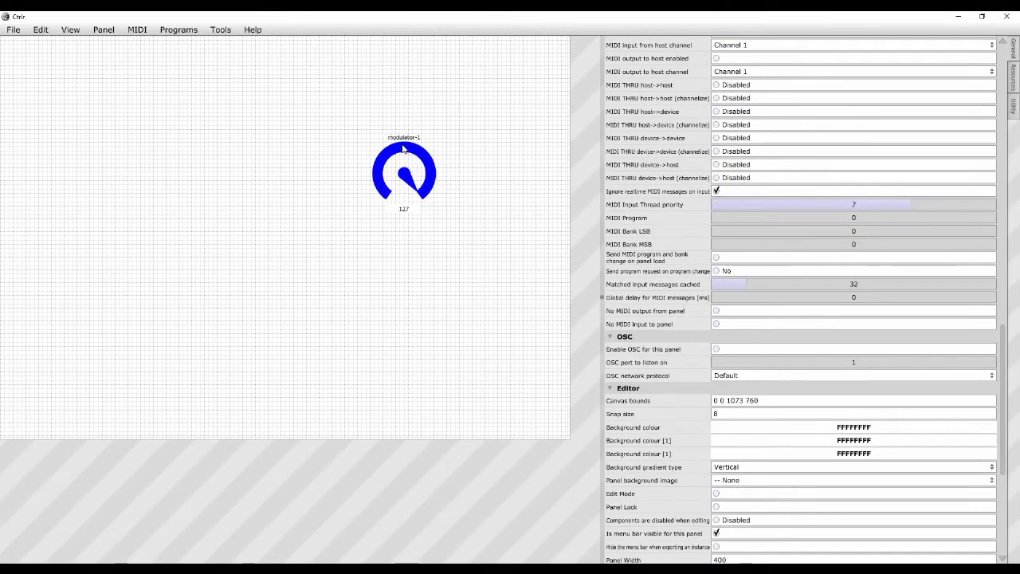
left_click(404, 148)
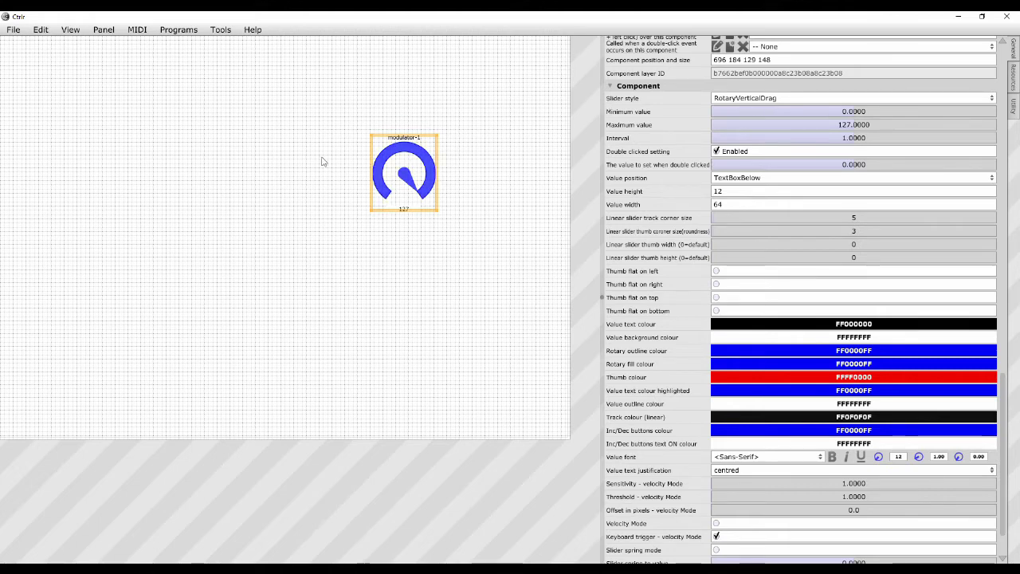
Switch the panel out of edit mode and turn the rotary slider down to 64
left_click(104, 32)
left_click(105, 43)
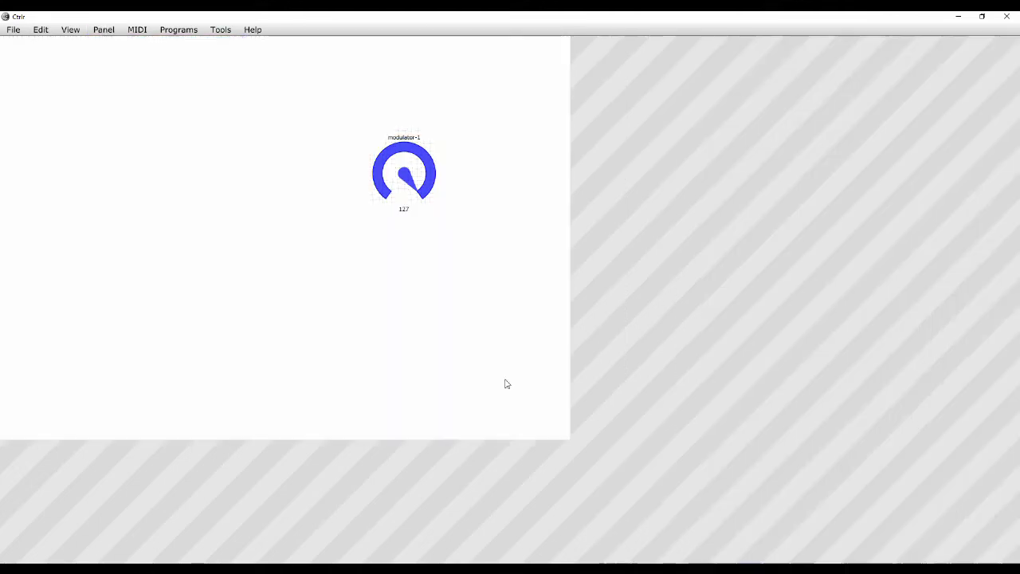
left_click_drag(405, 181, 404, 245)
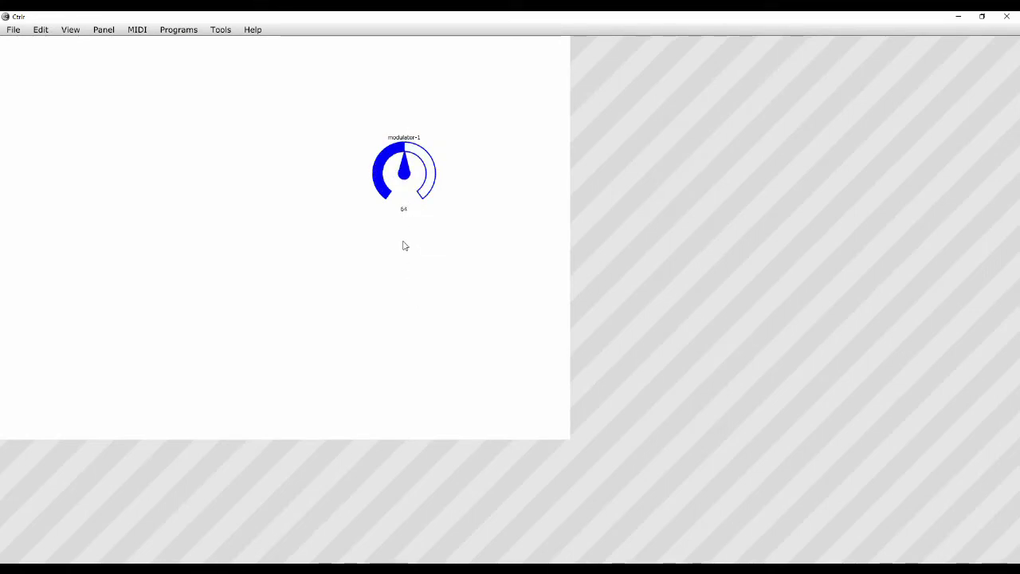
Return the panel to edit mode and set the selected slider's style to Rotary
left_click(103, 31)
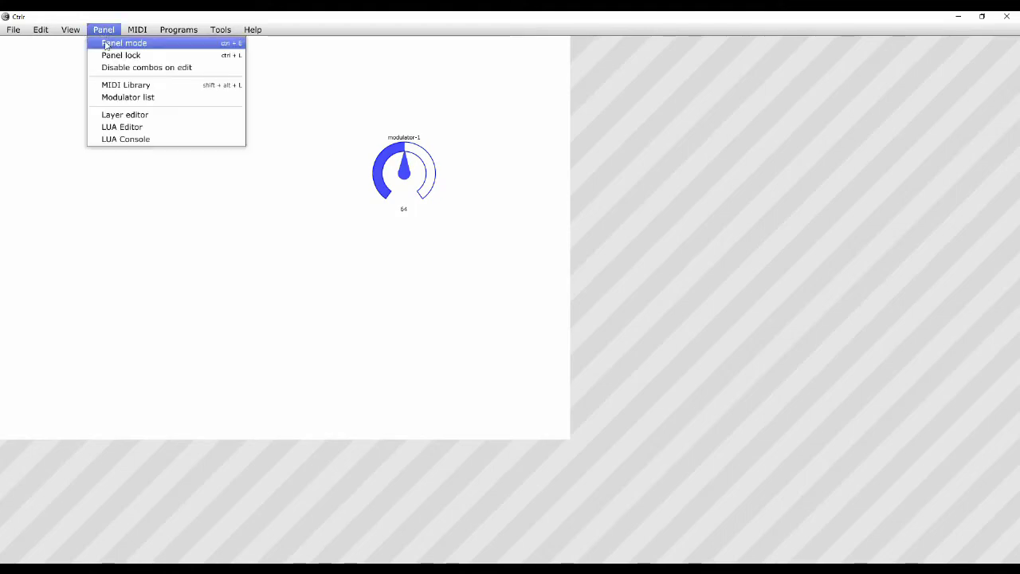
left_click(106, 42)
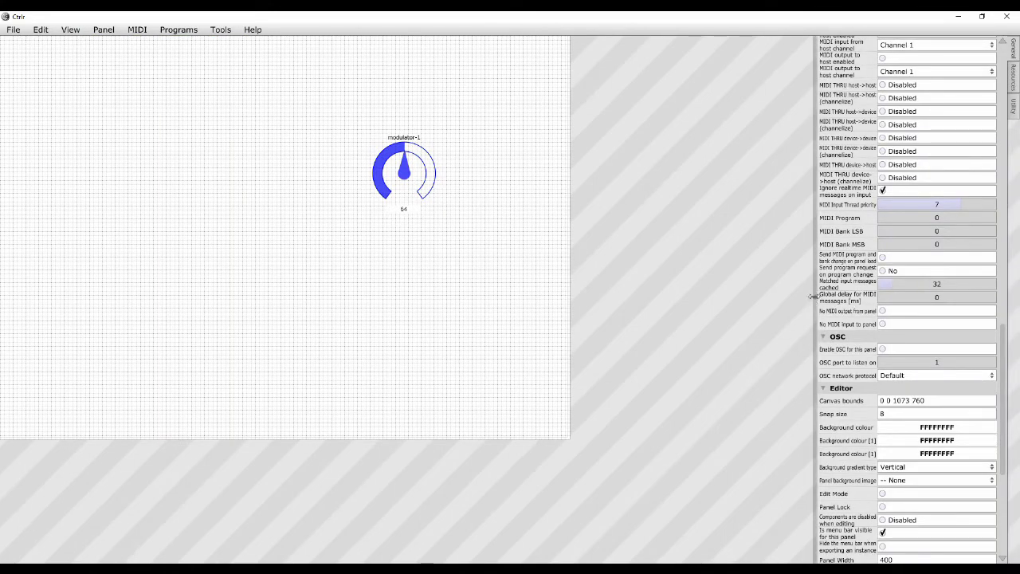
left_click_drag(624, 287, 624, 288)
left_click(404, 169)
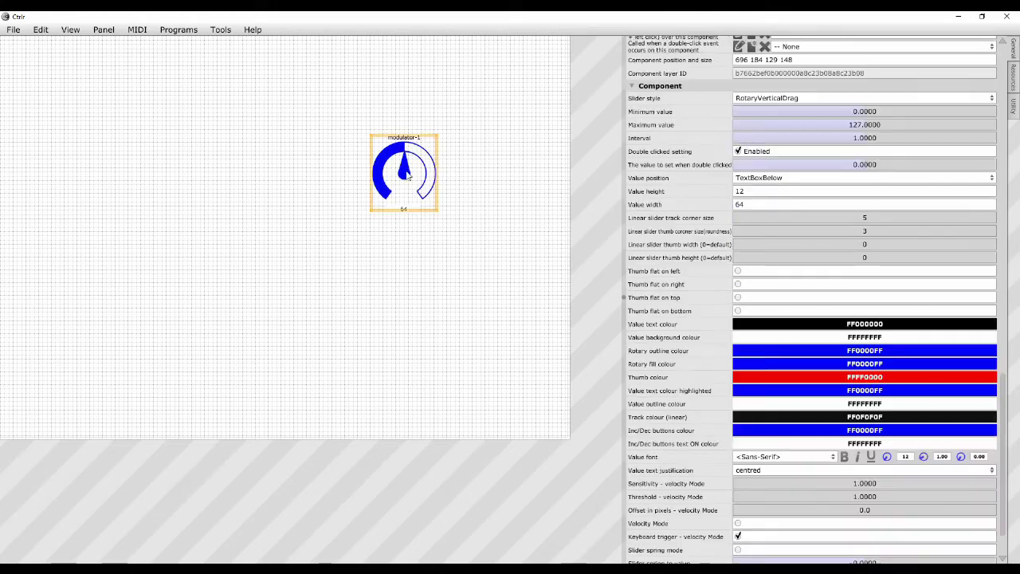
left_click(769, 98)
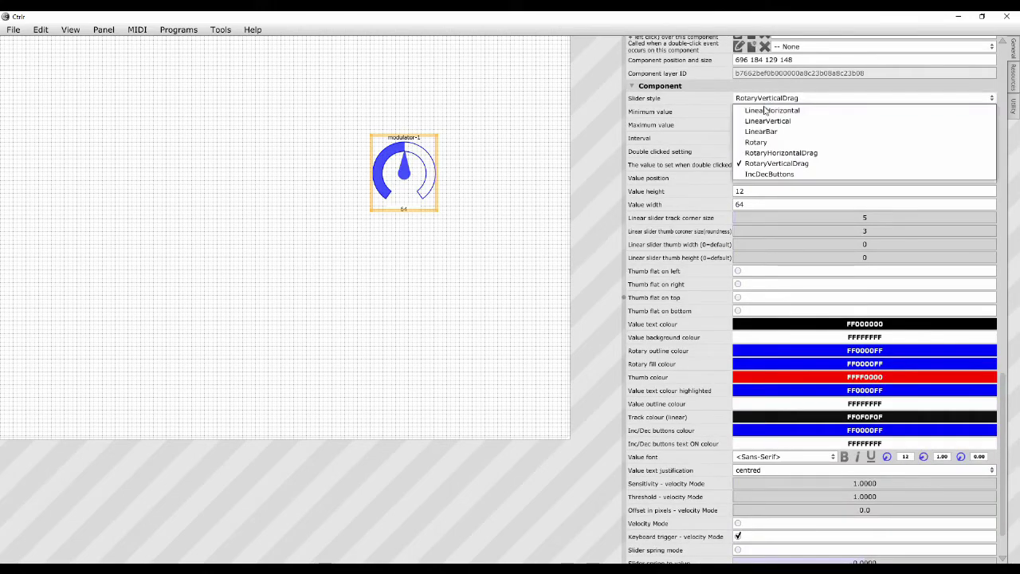
left_click(765, 143)
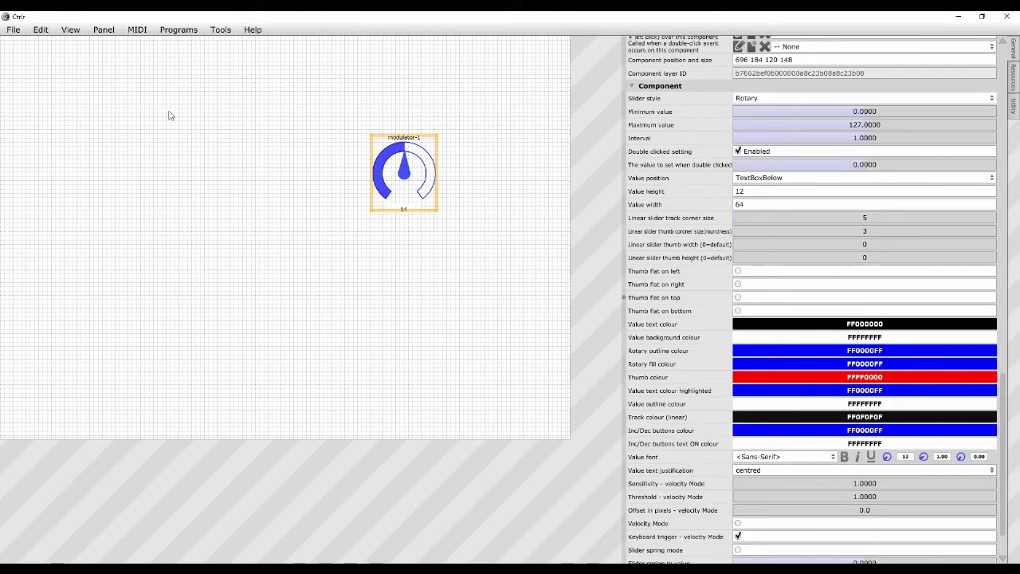
Switch the panel out of edit mode and turn the Rotary-style slider to 61
left_click(104, 31)
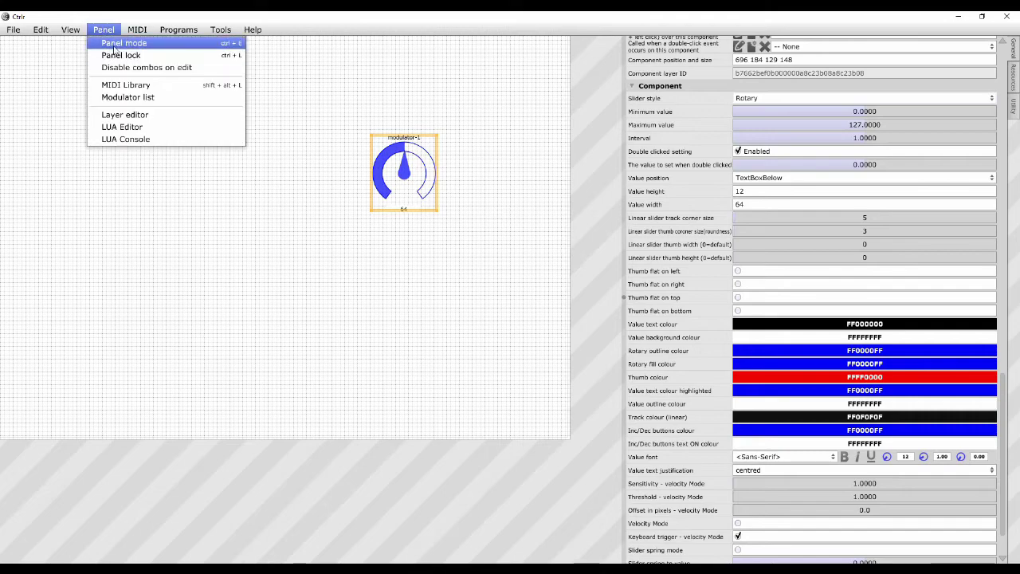
left_click(114, 43)
mouse_move(402, 160)
left_mouse_down()
mouse_move(414, 153)
mouse_move(424, 189)
mouse_move(412, 159)
mouse_move(379, 170)
mouse_move(384, 193)
mouse_move(398, 148)
mouse_move(422, 158)
mouse_move(430, 177)
mouse_move(406, 146)
mouse_move(383, 189)
mouse_move(388, 162)
mouse_move(416, 158)
mouse_move(404, 148)
left_mouse_up()
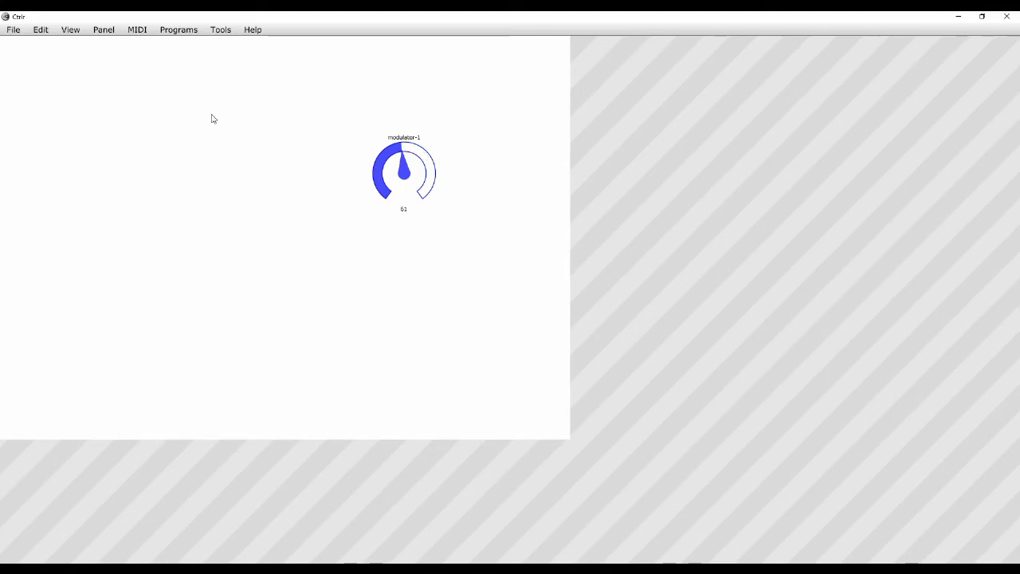
In edit mode, change the slider style to LinearBar and widen the slider to about 305 by 148 at about 616, 184
left_click(101, 32)
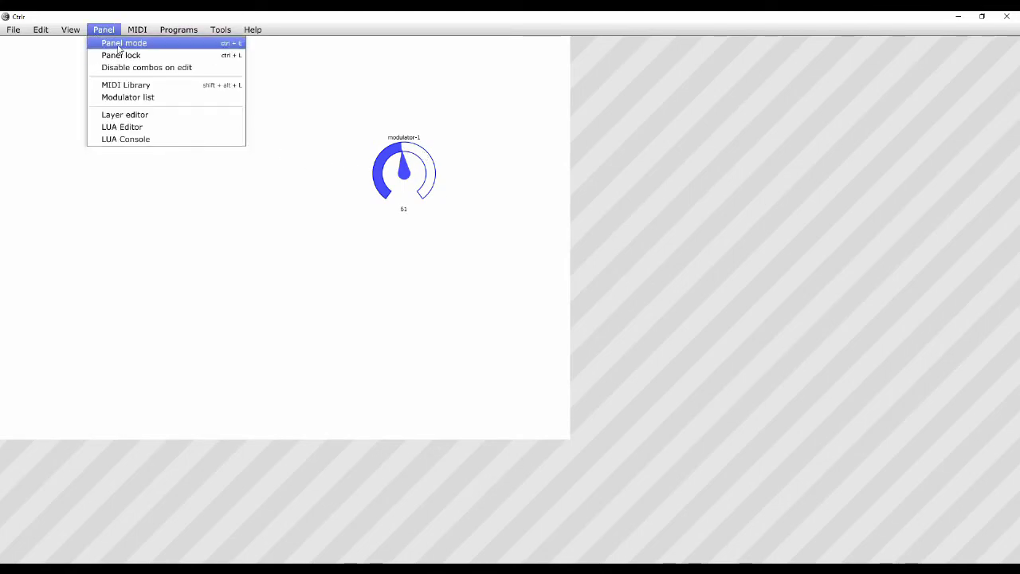
left_click(118, 43)
left_click_drag(813, 300, 602, 296)
left_click(433, 169)
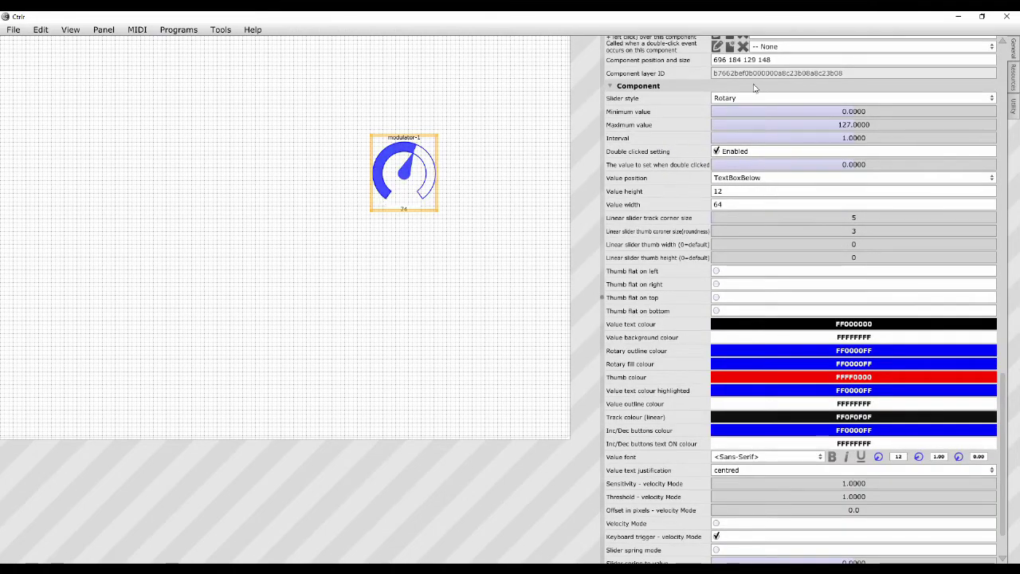
left_click(734, 98)
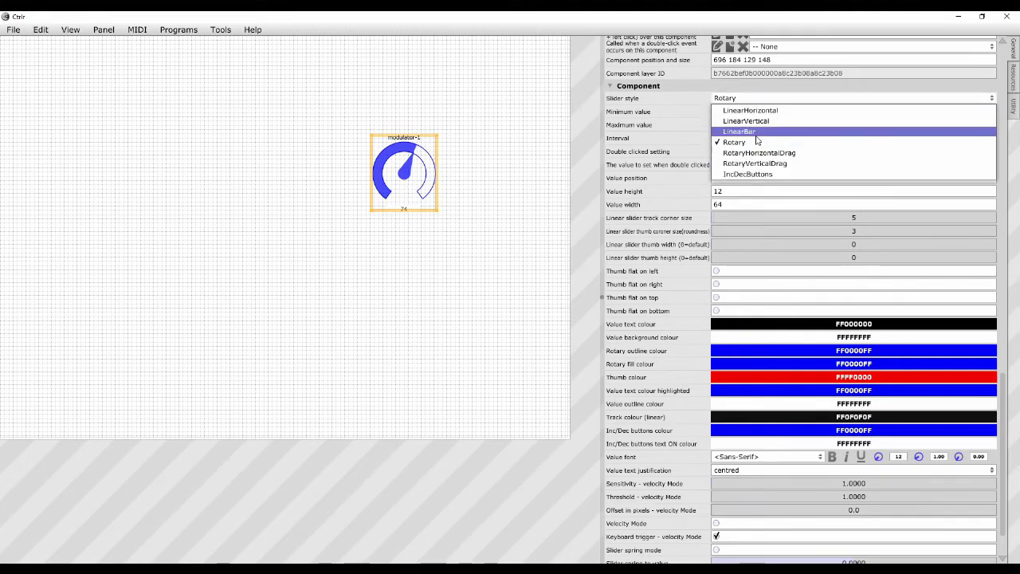
left_click(757, 136)
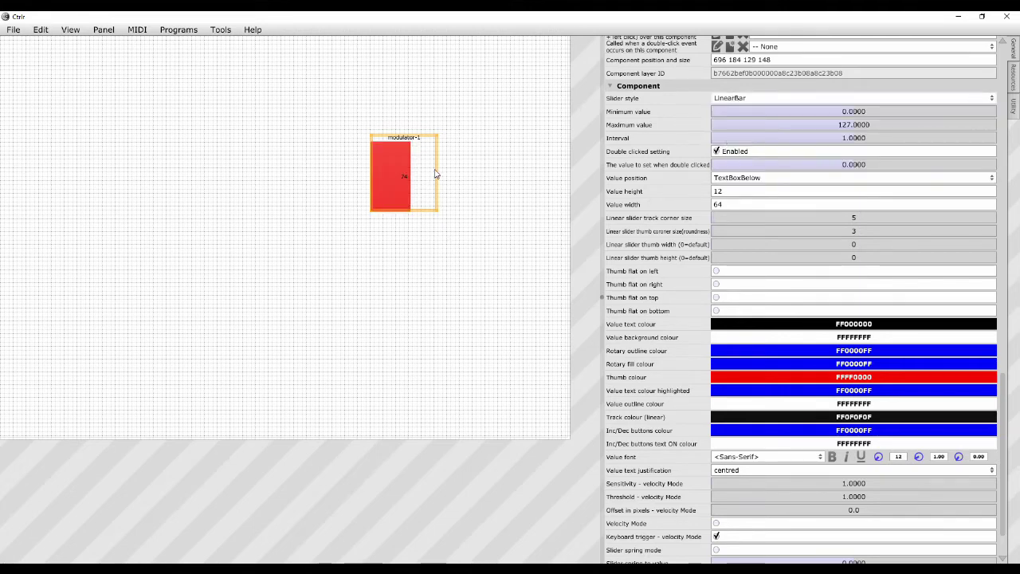
left_click_drag(437, 174, 530, 169)
left_click_drag(463, 182, 420, 182)
Switch the panel out of edit mode and move the linear bar slider to 71
left_click(103, 29)
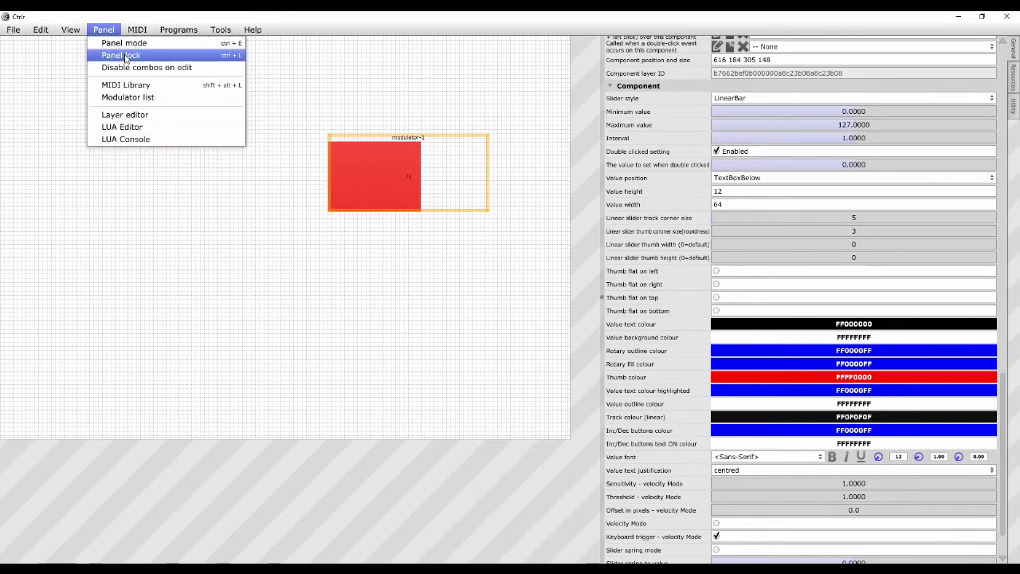
left_click(127, 43)
mouse_move(423, 177)
left_mouse_down()
mouse_move(374, 175)
mouse_move(451, 182)
mouse_move(383, 177)
mouse_move(435, 185)
mouse_move(418, 180)
left_mouse_up()
In edit mode, set the slider style back to Rotary and resize the slider to about 232 by 197
left_click(104, 30)
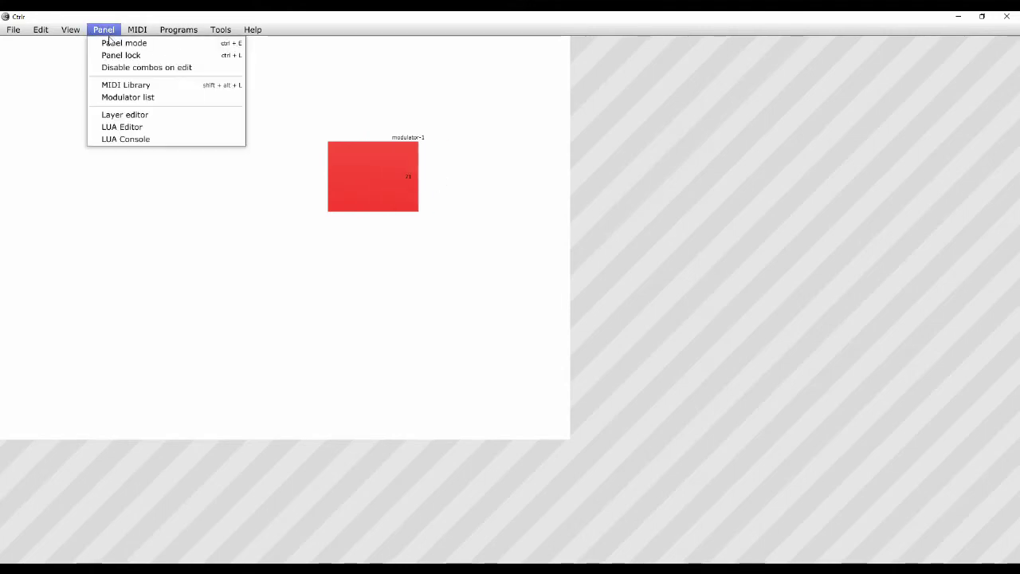
left_click(111, 43)
left_click_drag(813, 293, 606, 296)
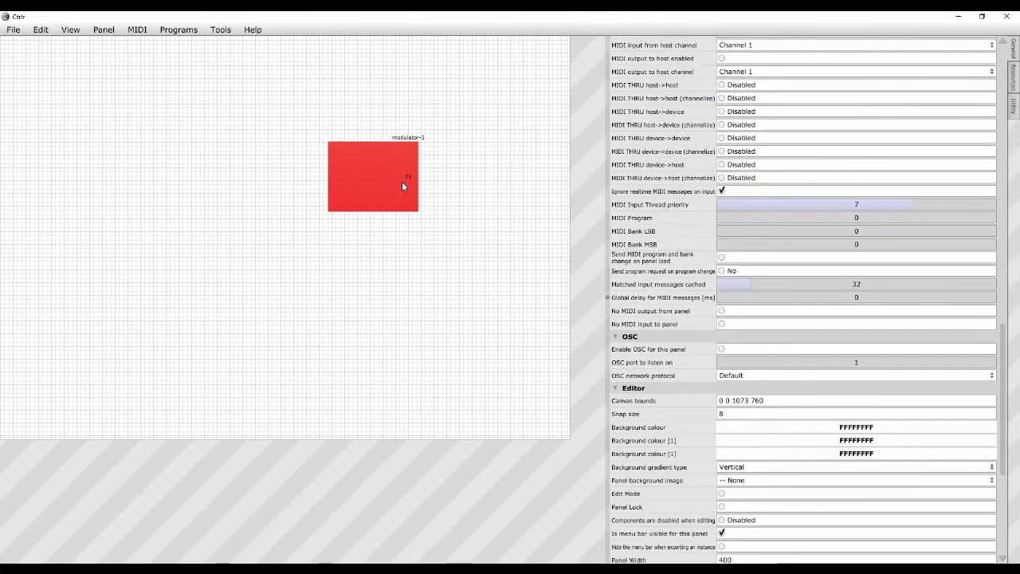
left_click(402, 181)
left_click(747, 98)
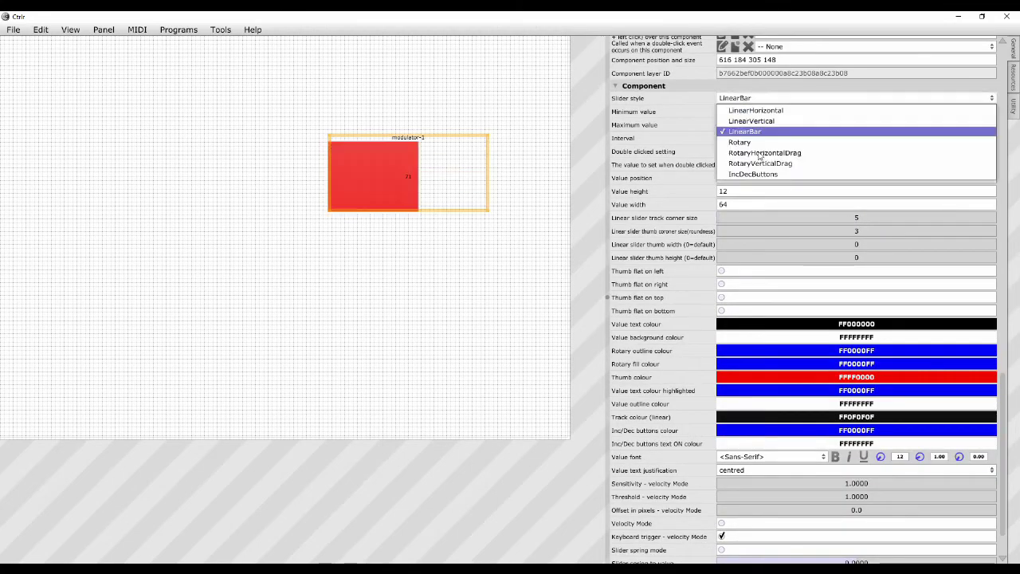
left_click(749, 141)
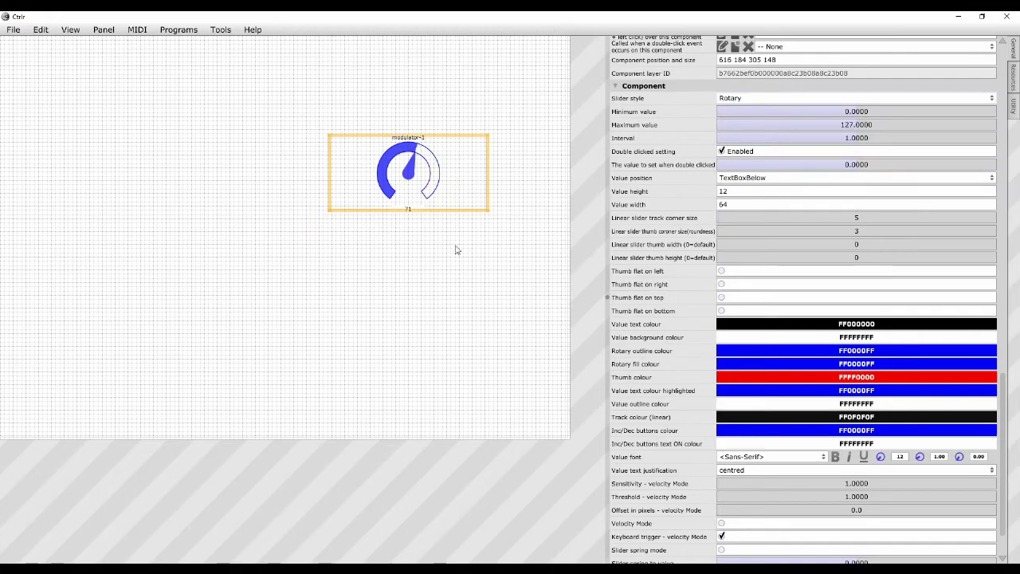
left_click_drag(486, 209, 447, 236)
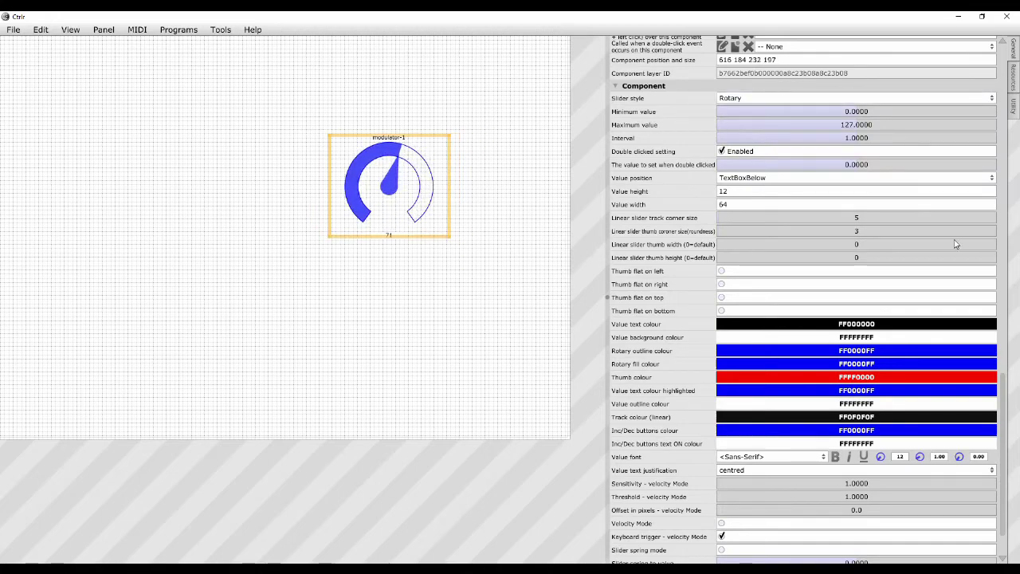
Set the slider's MIDI message type to CC
left_click_drag(1006, 430, 1006, 449)
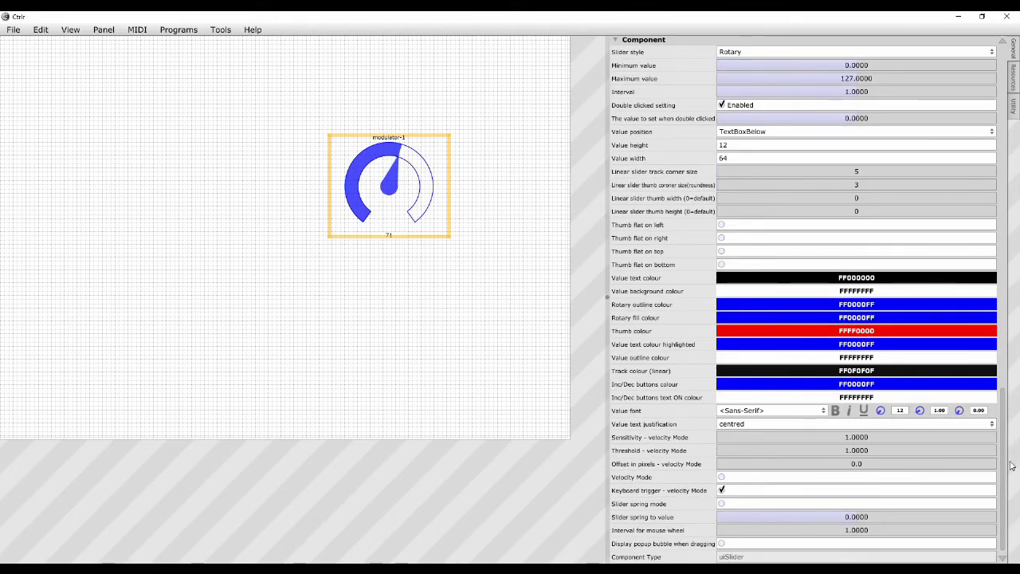
left_click_drag(1006, 460, 1012, 203)
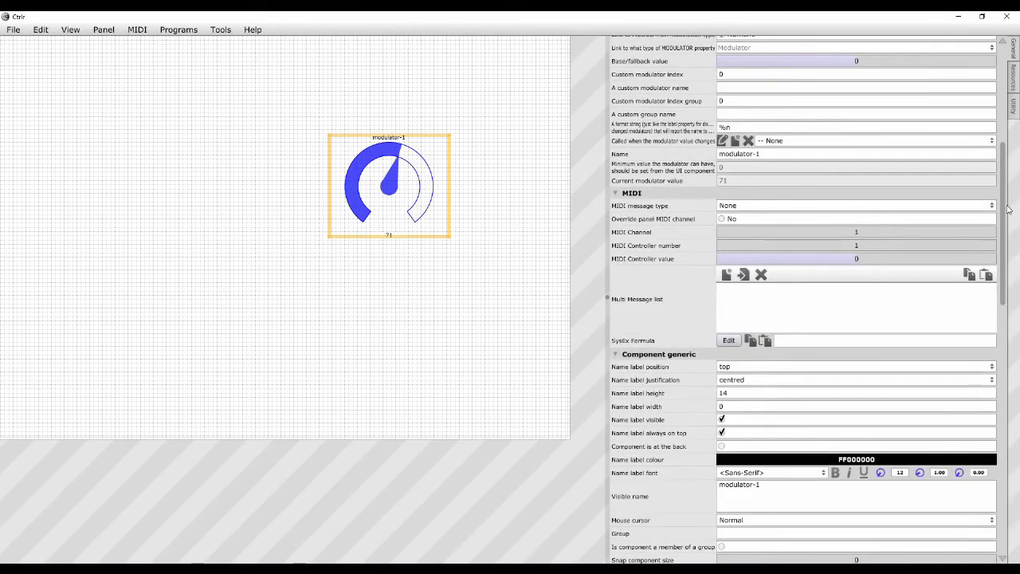
left_click_drag(1006, 251, 1006, 283)
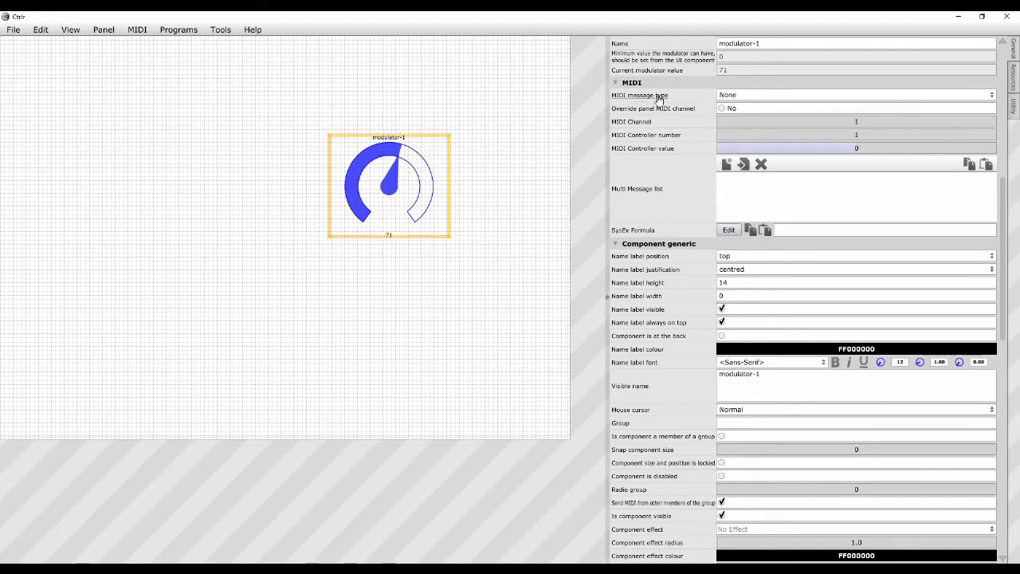
left_click(737, 96)
left_click(743, 108)
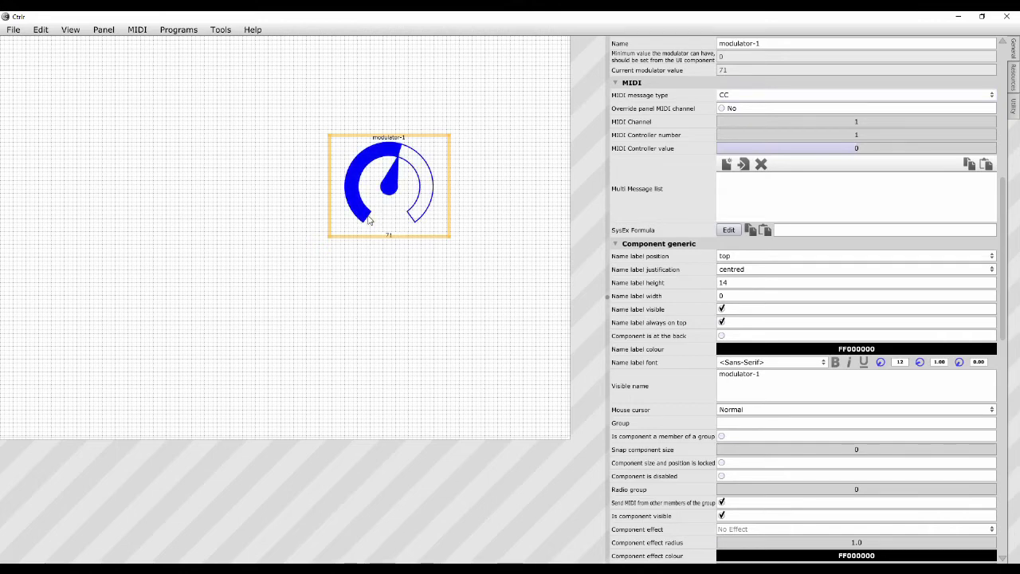
Switch the panel out of edit mode and turn the slider back and forth, ending at 47
left_click(103, 30)
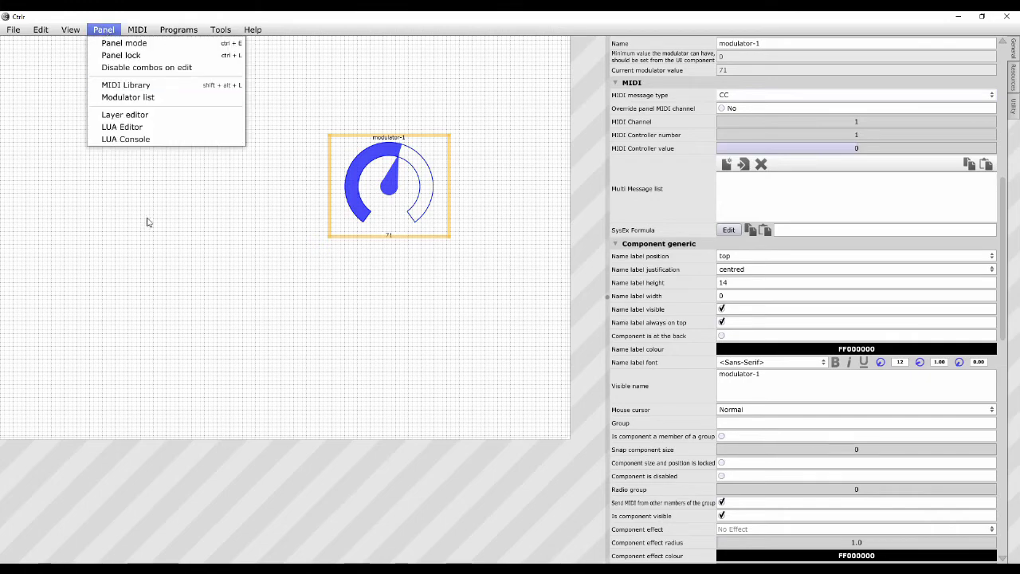
left_click(109, 44)
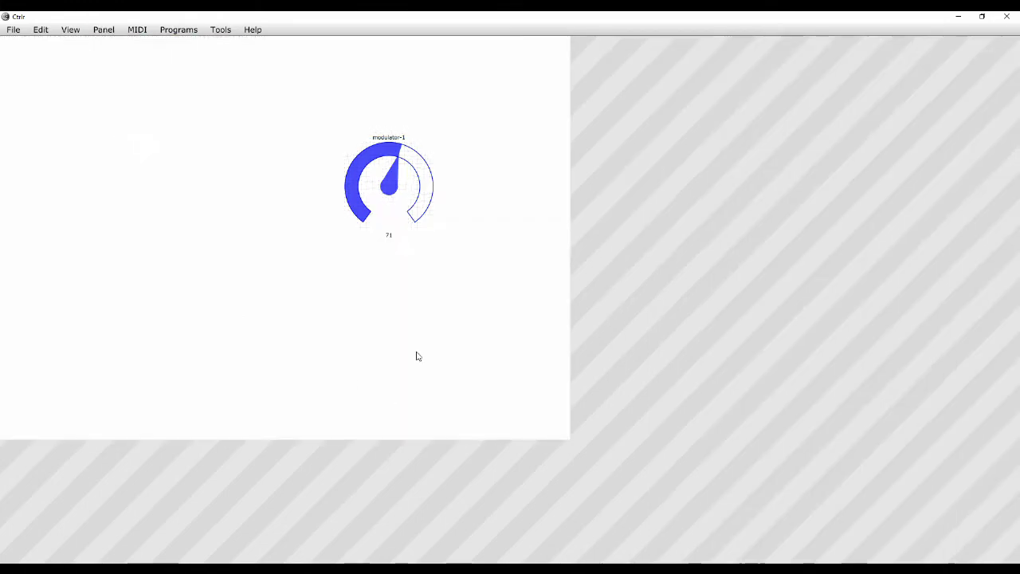
scroll(401, 162, "down", 10)
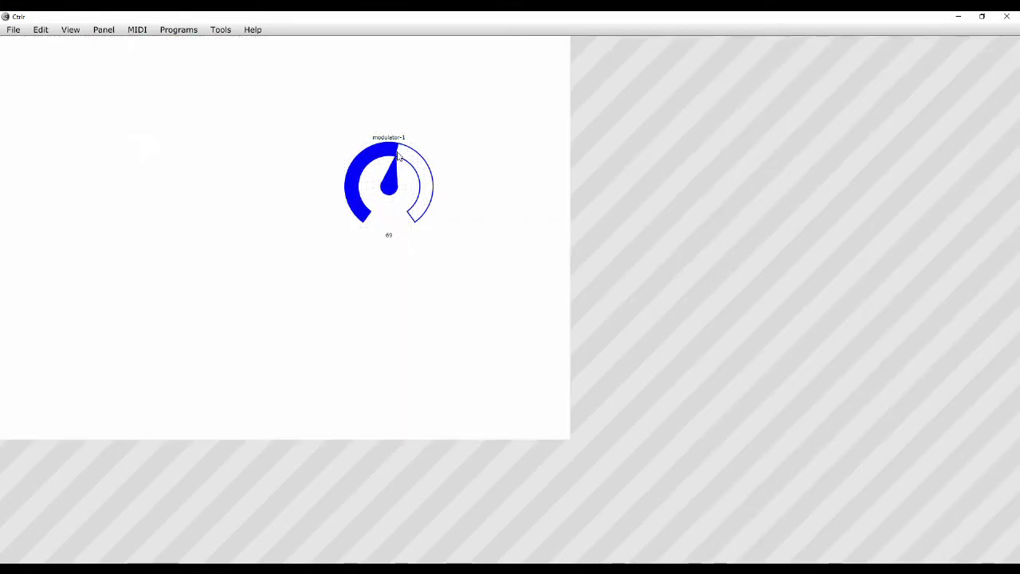
scroll(401, 162, "up", 8)
scroll(401, 162, "down", 10)
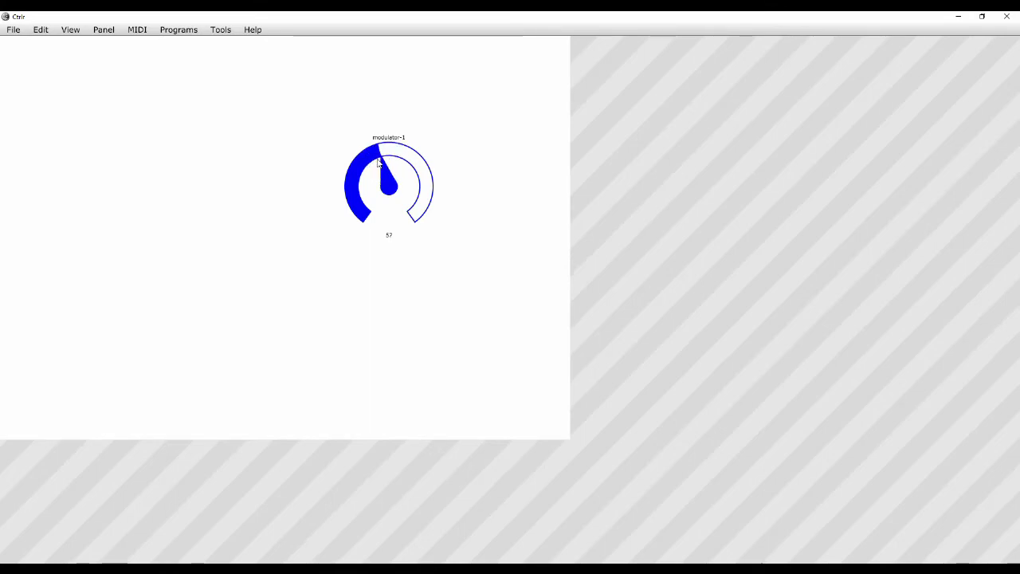
Bring up the MIDI Monitor window and examine the CC messages sent by the slider
mouse_move(454, 492)
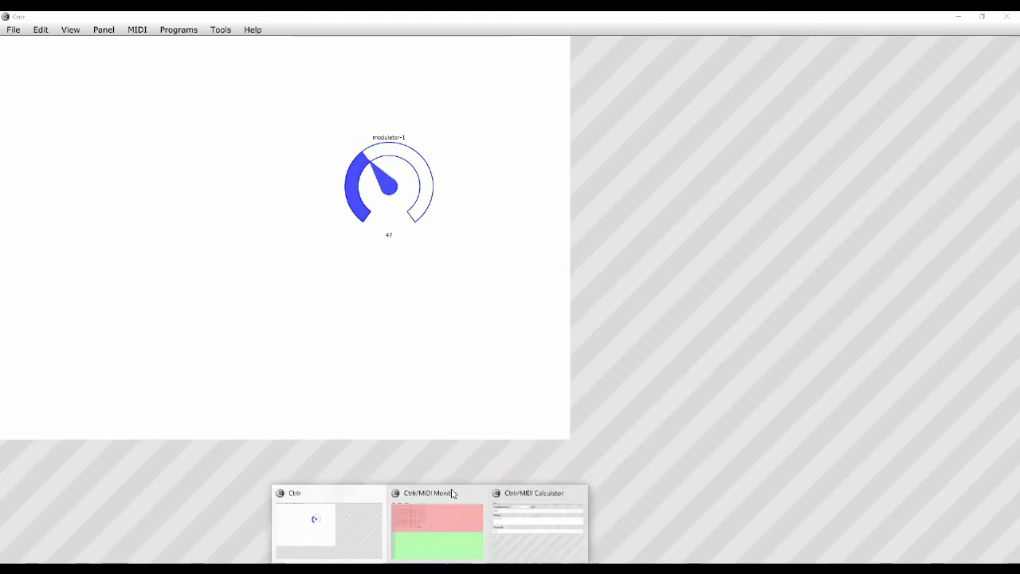
left_click(454, 498)
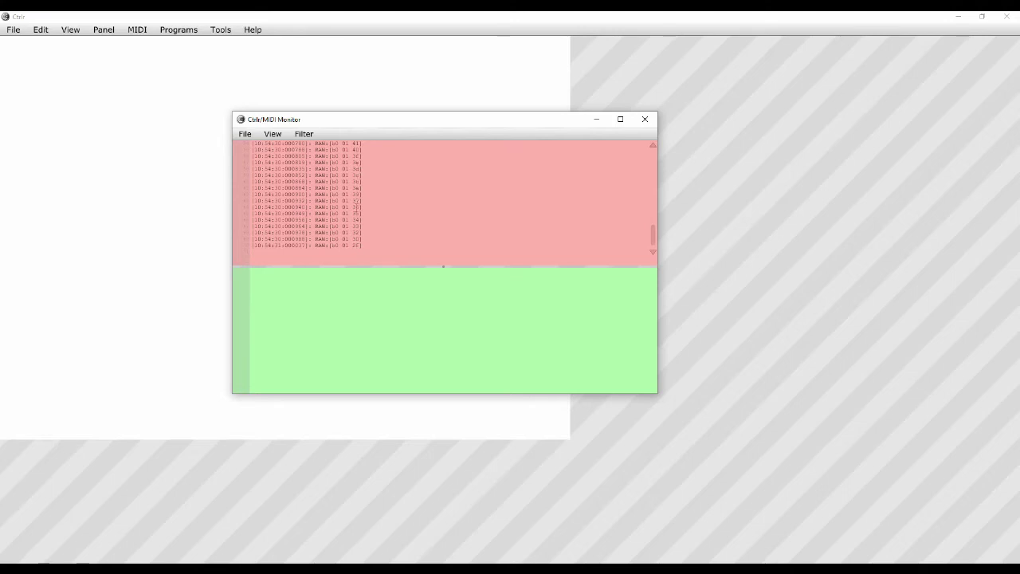
left_click_drag(393, 128, 373, 273)
Return the panel to edit mode and widen the properties area
left_click(105, 32)
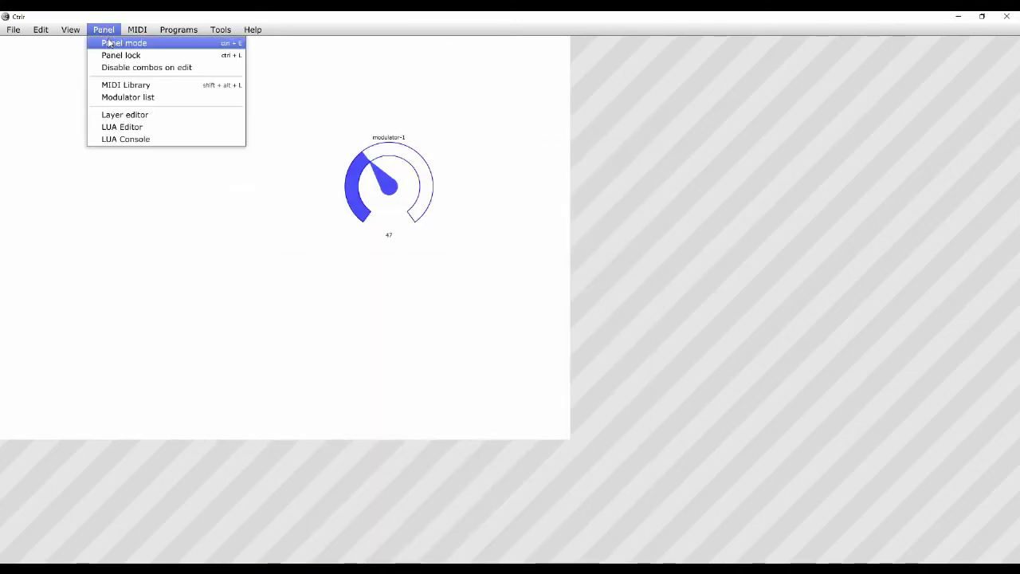
left_click(111, 43)
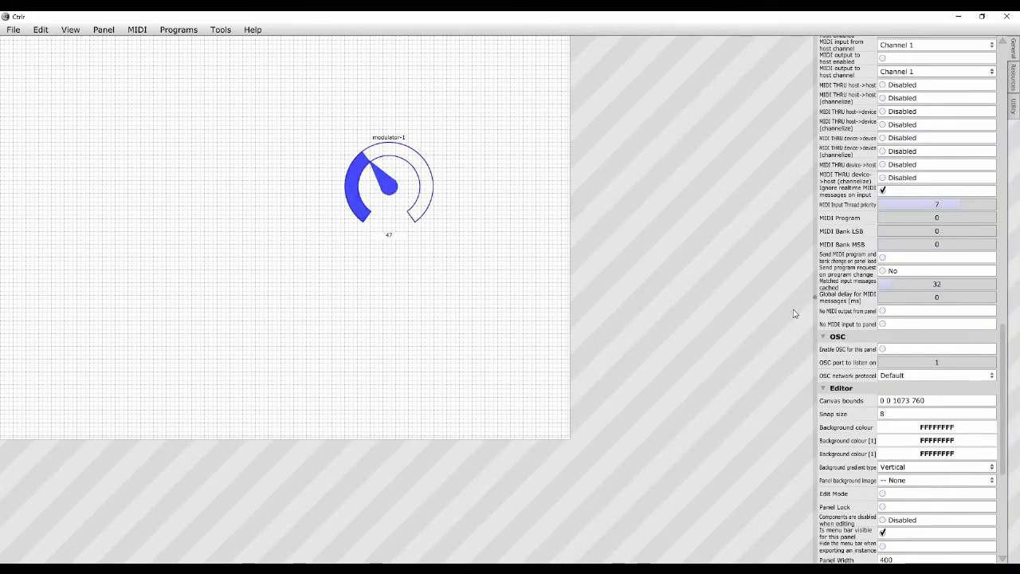
left_click_drag(679, 291, 620, 291)
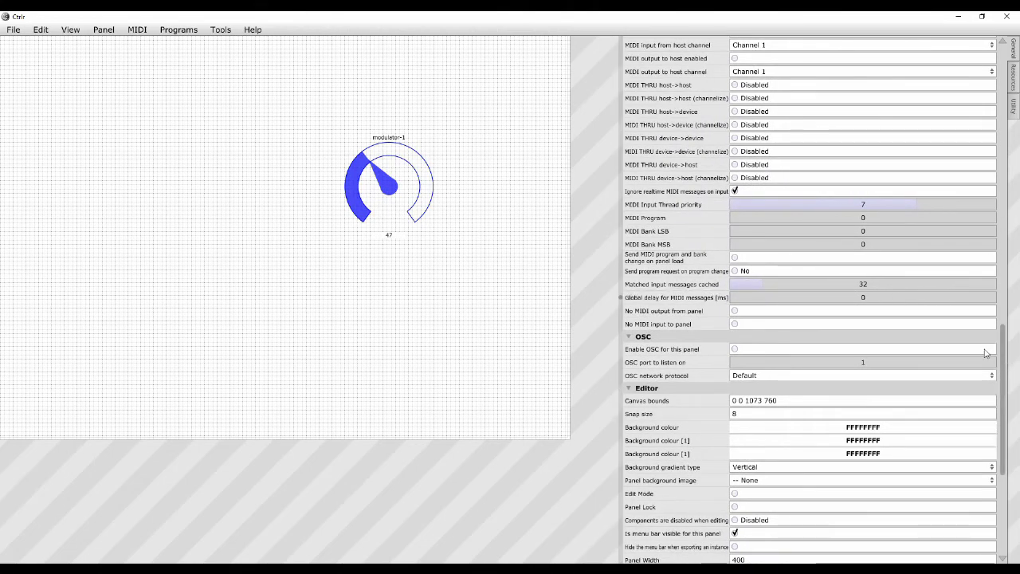
Open the MIDI Calculator and convert the decimal value 47 to hexadecimal
left_click(221, 29)
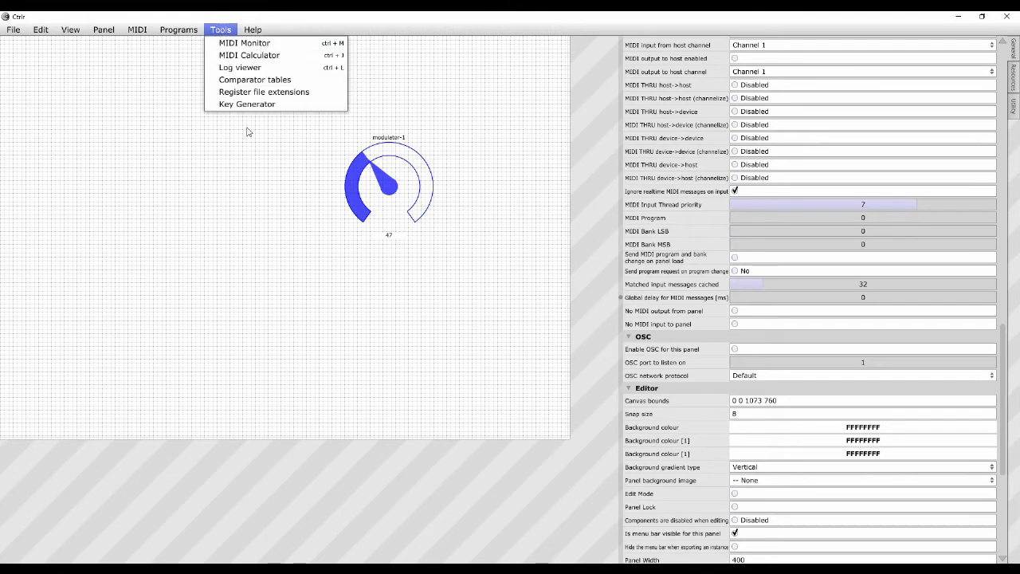
left_click(248, 56)
left_click_drag(435, 239, 346, 268)
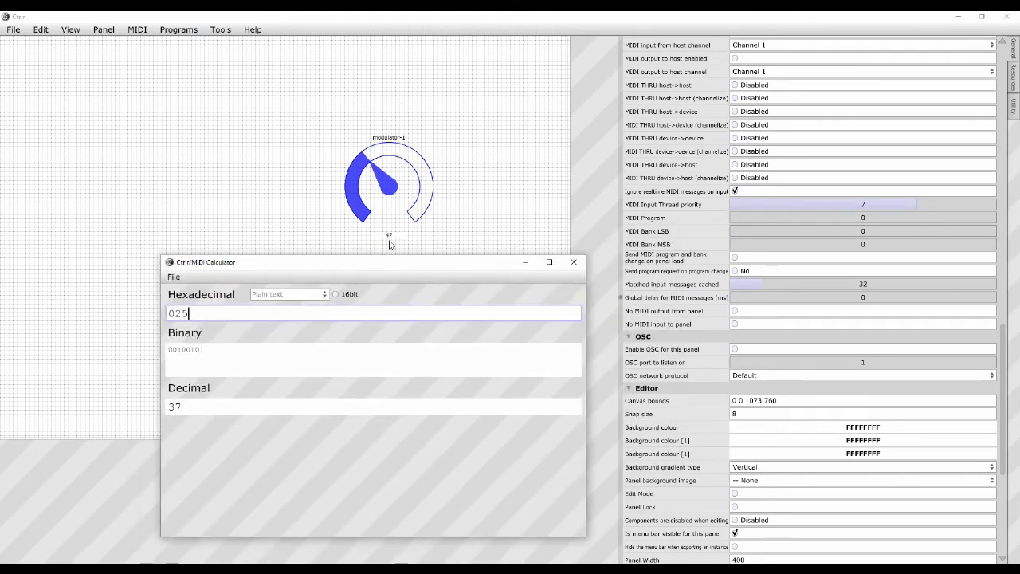
left_click_drag(180, 410, 151, 409)
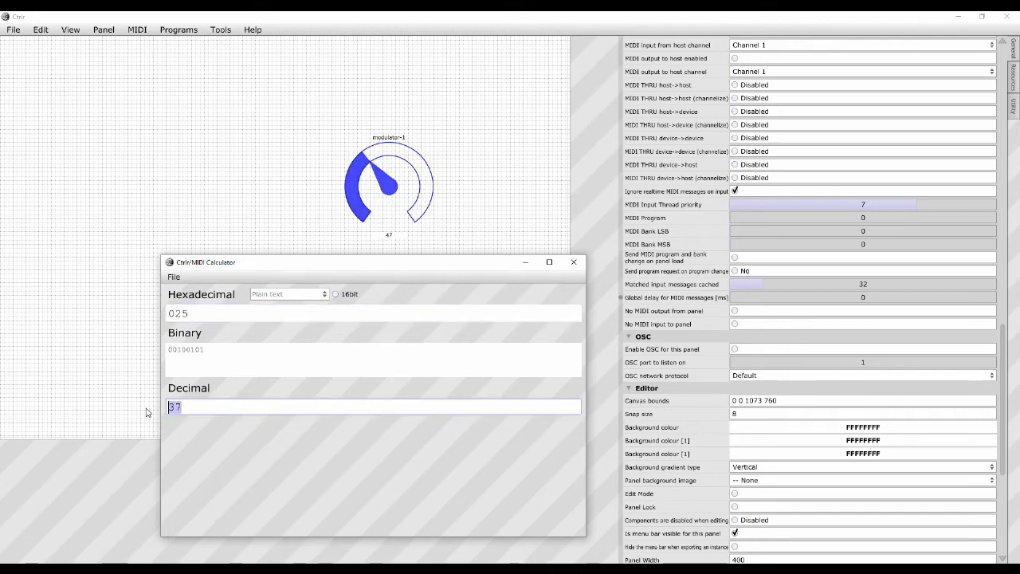
type("4")
Bring the MIDI Monitor above the calculator and compare its last message byte with the calculated hexadecimal value
mouse_move(431, 568)
left_click(439, 522)
left_click_drag(444, 273, 459, 92)
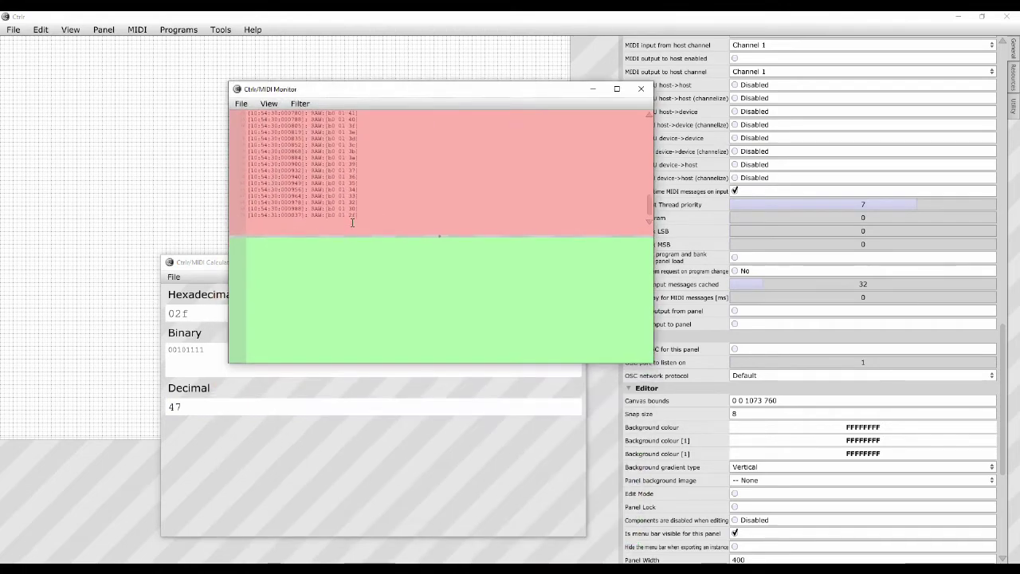
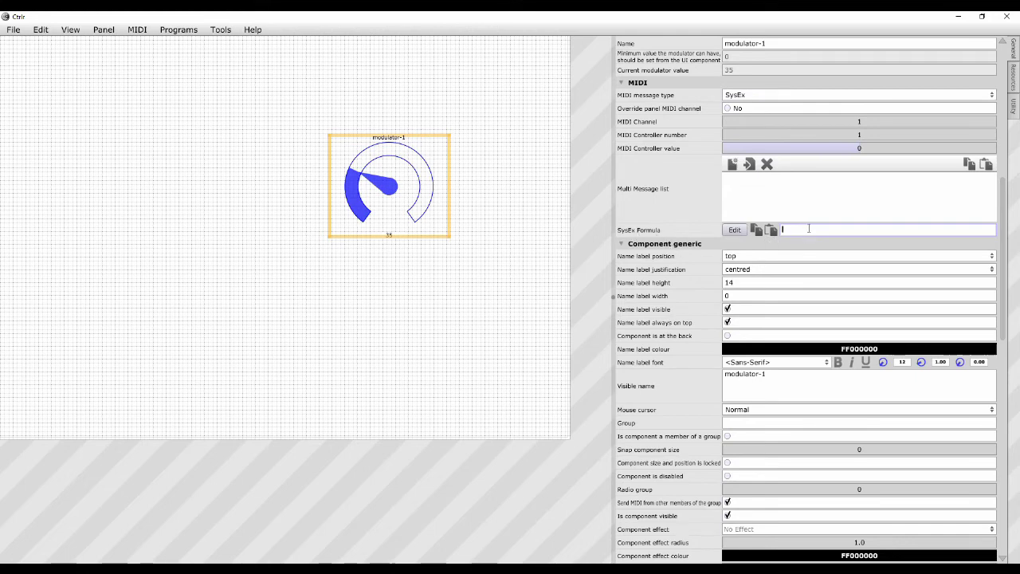
Set the rotary slider's SysEx formula to F0 04 05 05 xx F7 and switch the panel out of edit mode
type("F")
type("0 04 05 05 xx F7")
left_click(104, 31)
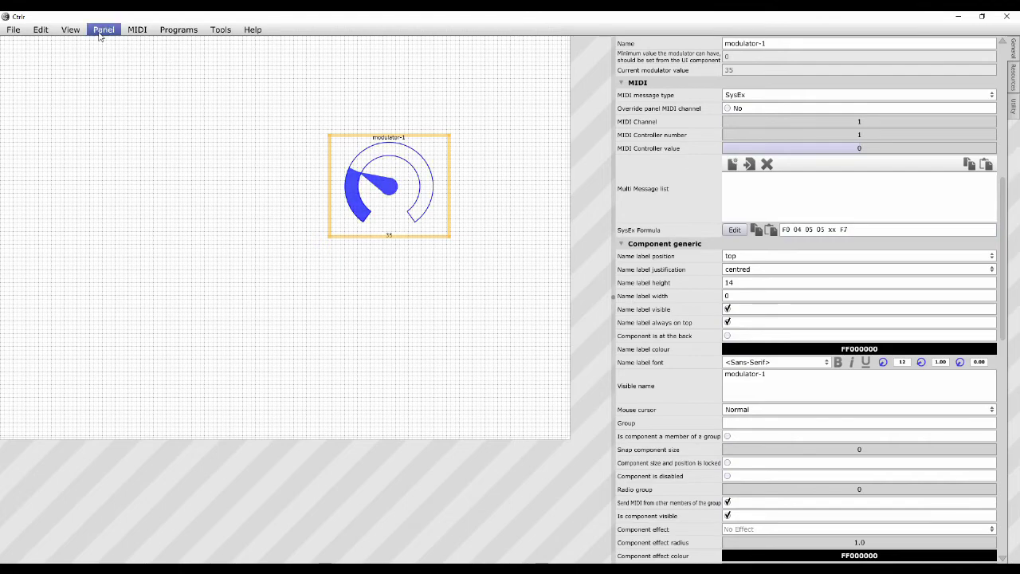
left_click(130, 44)
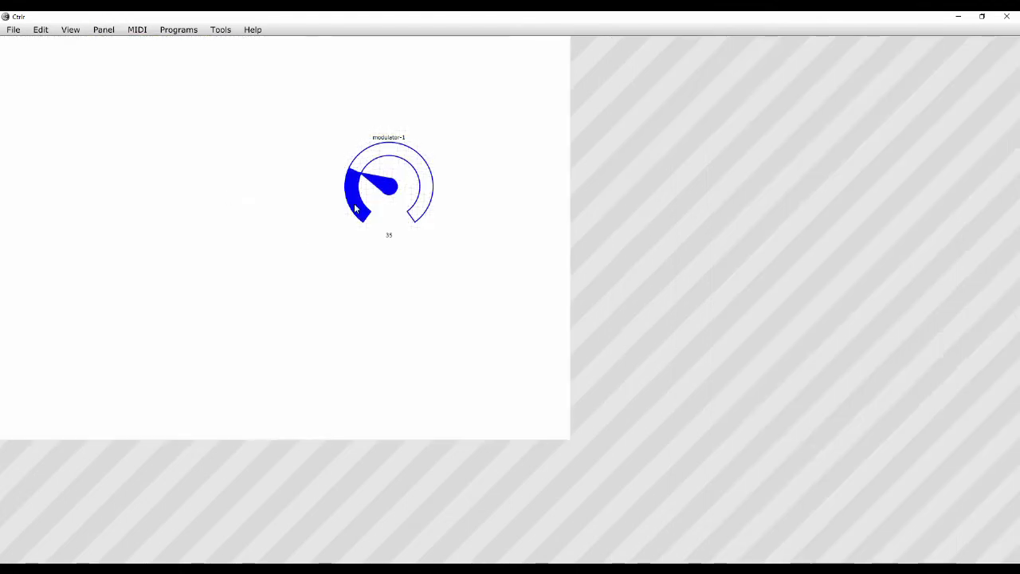
Turn the rotary slider to 49 and examine the SysEx messages it sends in the MIDI Monitor window
left_click_drag(371, 187, 371, 182)
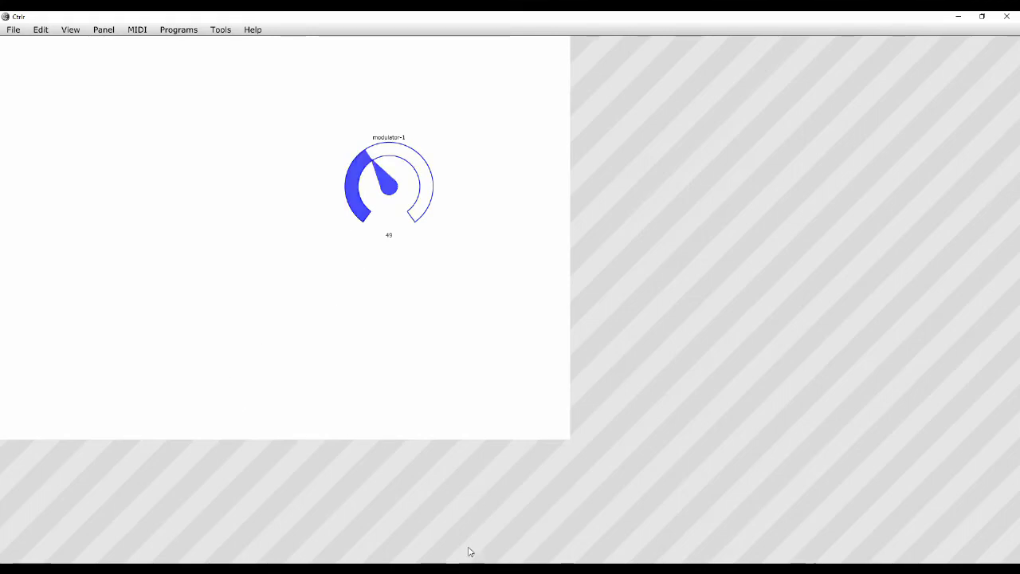
mouse_move(469, 568)
left_click(454, 501)
mouse_move(460, 261)
left_mouse_down()
mouse_move(515, 269)
mouse_move(467, 209)
mouse_move(450, 256)
left_mouse_up()
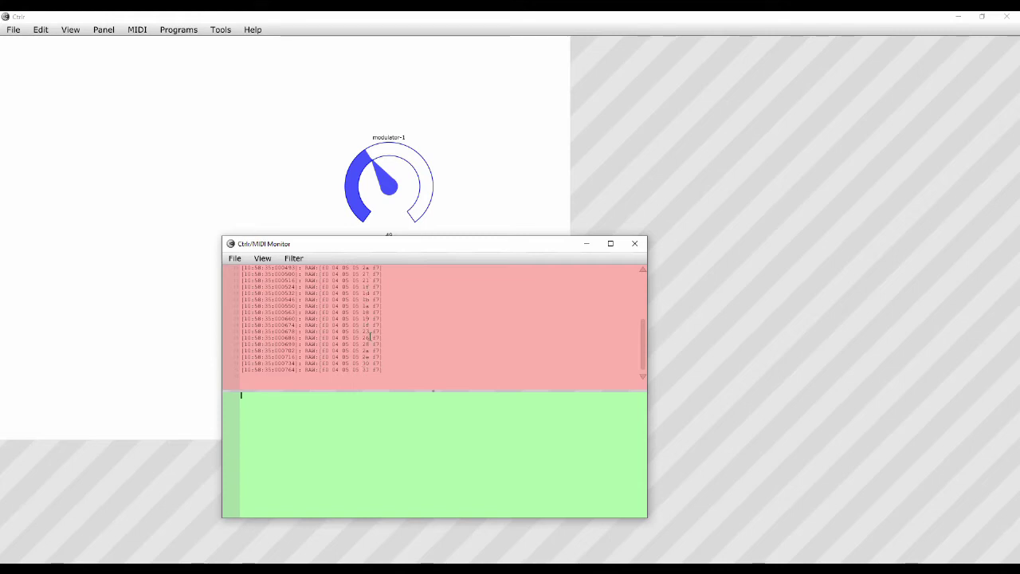
left_click_drag(435, 253, 399, 267)
Return the panel to edit mode with a wider properties area and move the rotary slider toward the panel's upper left
left_click(103, 30)
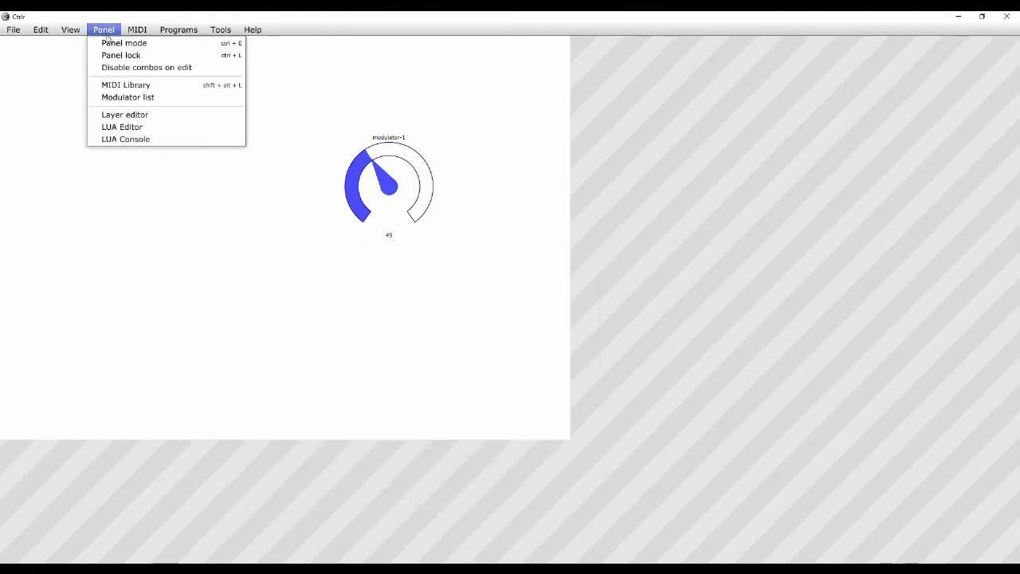
left_click(109, 41)
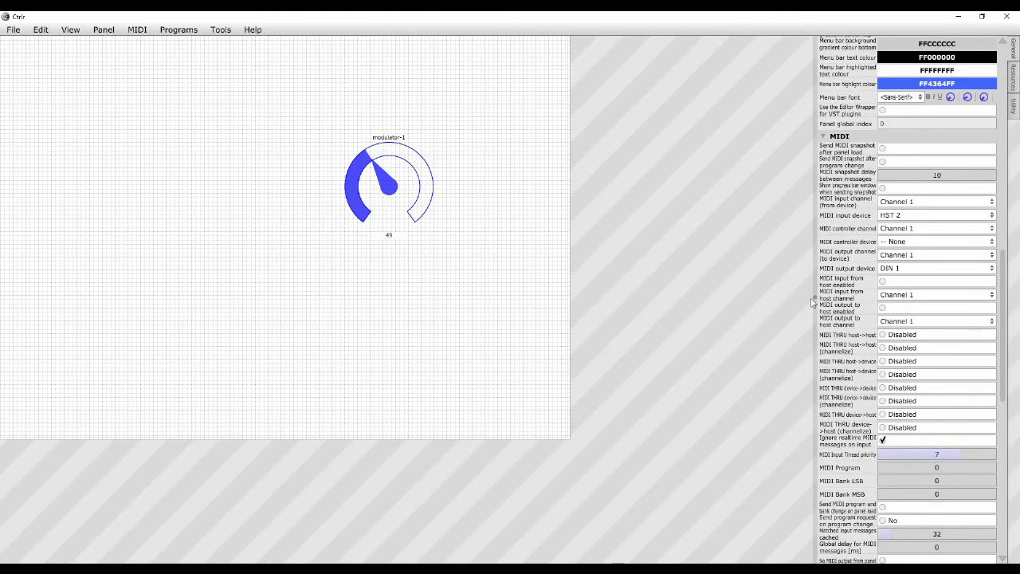
left_click_drag(810, 298, 630, 289)
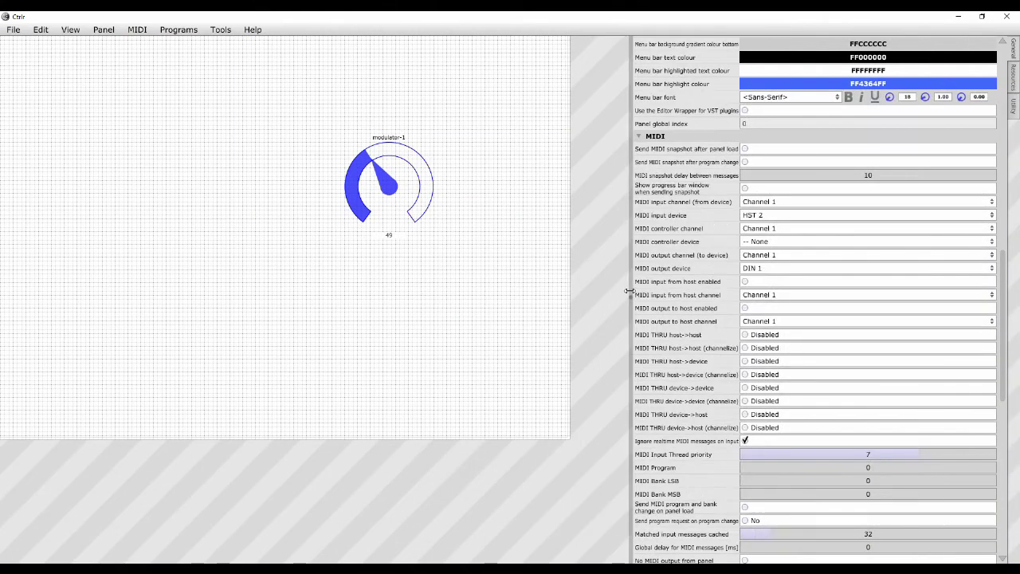
left_click(427, 213)
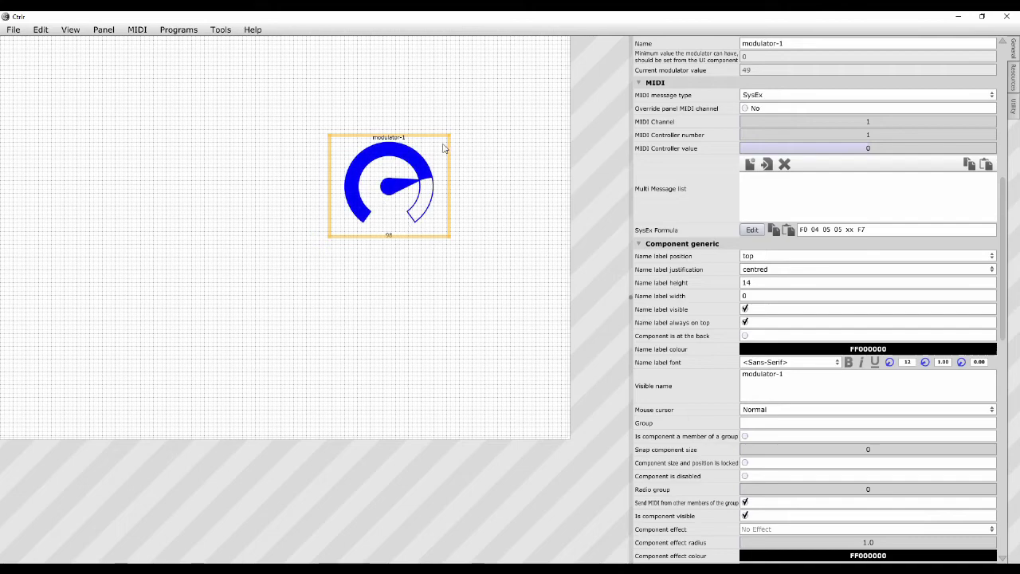
left_click_drag(424, 153, 238, 85)
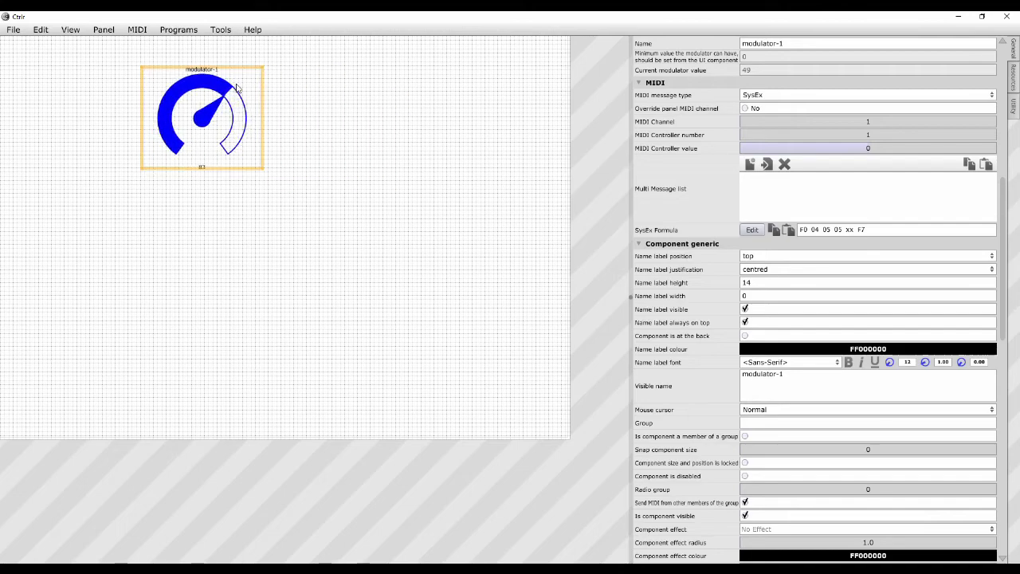
Add a uiImageSlider in the right half of the panel and enlarge it to about 182 by 169
right_click(373, 154)
mouse_move(454, 179)
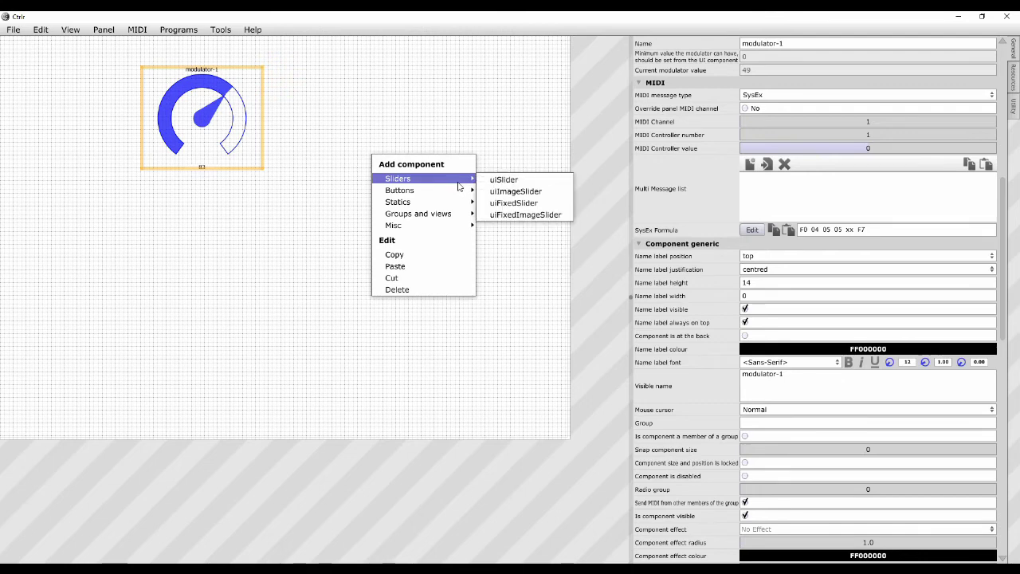
left_click(510, 194)
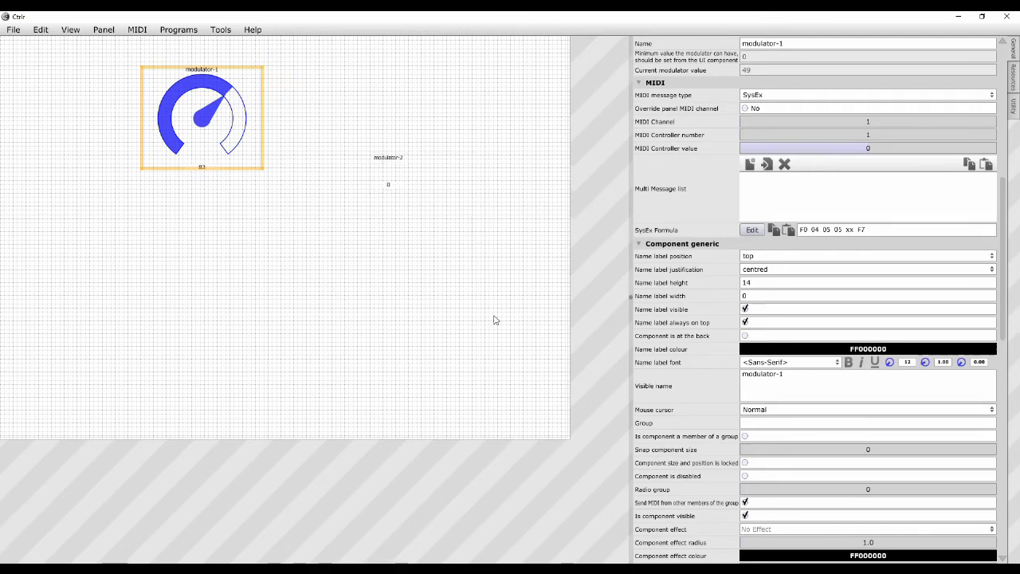
left_click(394, 170)
left_click_drag(403, 187, 464, 241)
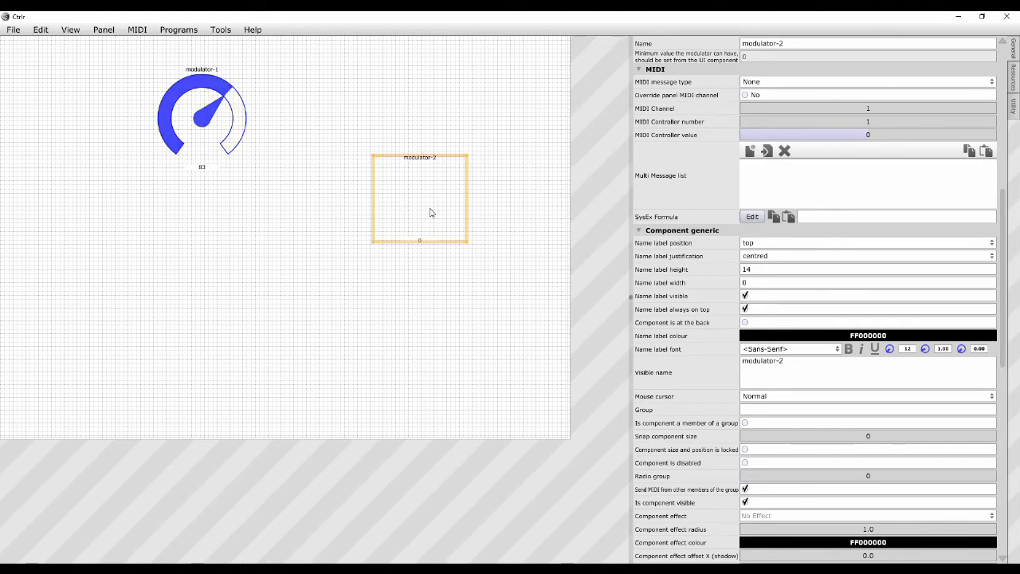
Add the image file Adjust_Knob 101fr 80x80 v2.png from the PCM80 Graphics folder to the panel's resources
left_click(1014, 79)
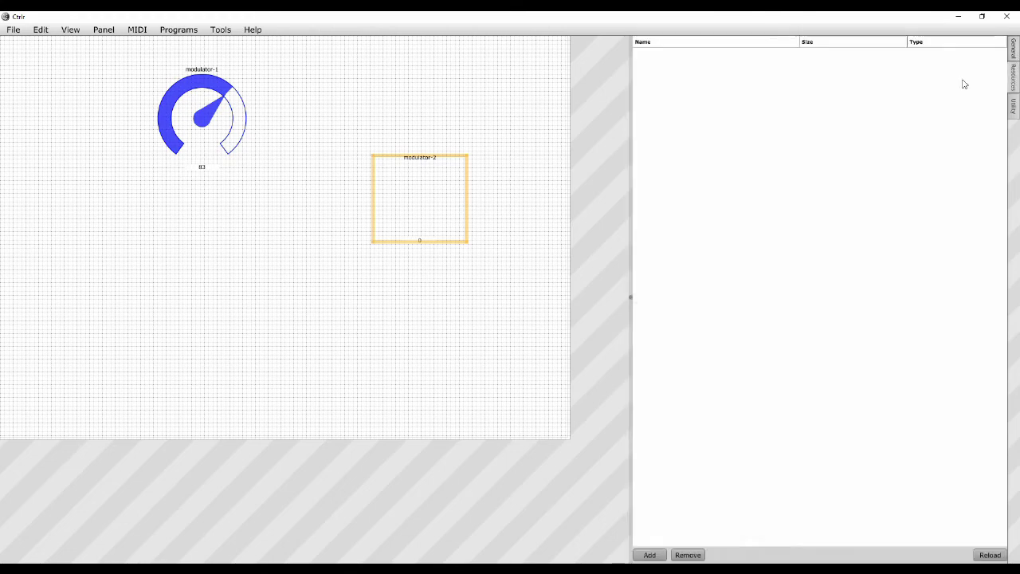
left_click(650, 556)
left_click_drag(649, 100, 716, 73)
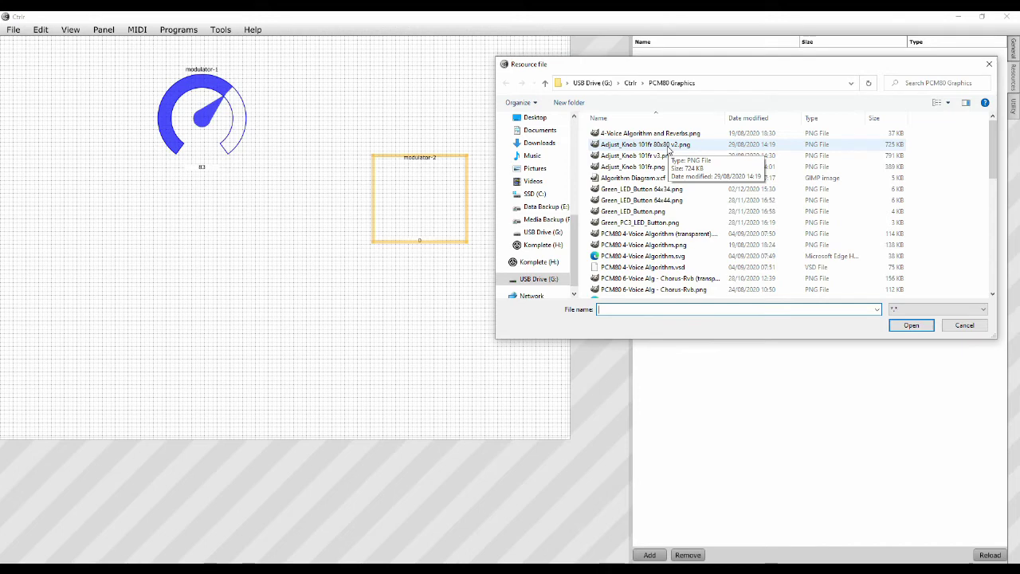
left_click(669, 147)
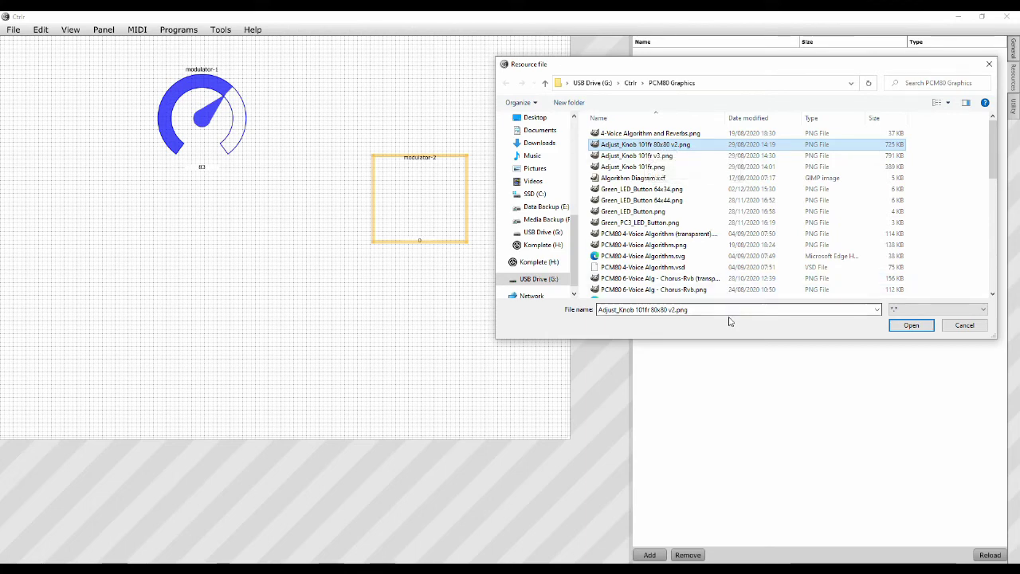
left_click(912, 327)
left_click(921, 328)
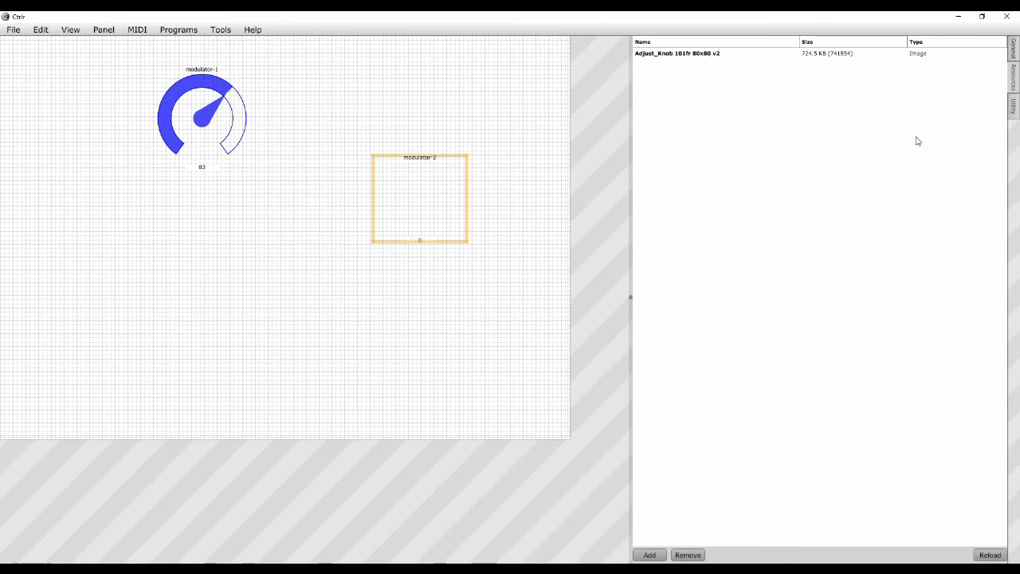
Set the image resource of modulator-2 to Adjust_Knob 101fr 80x80 v2
left_click(1014, 48)
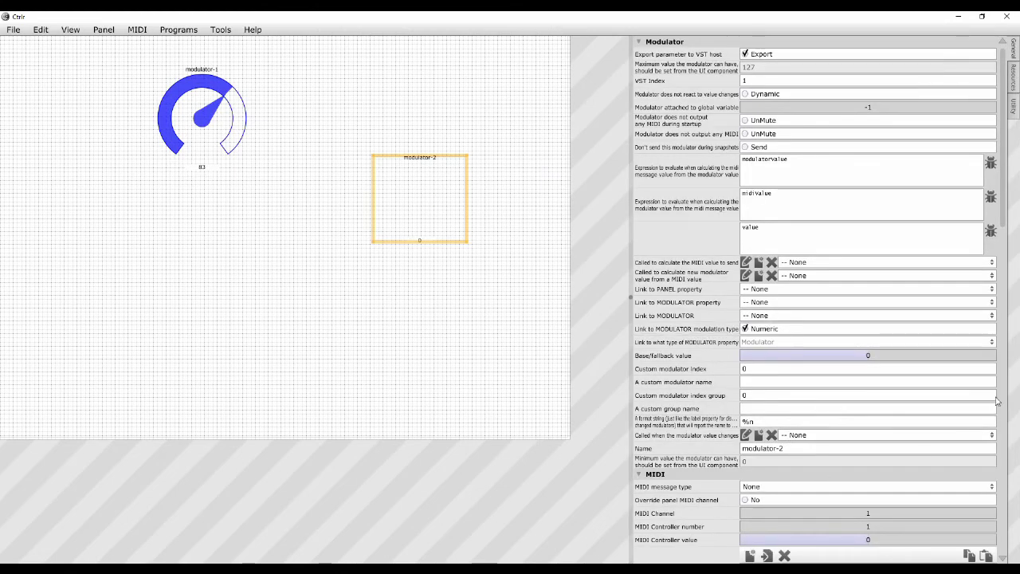
left_click_drag(1003, 173, 993, 477)
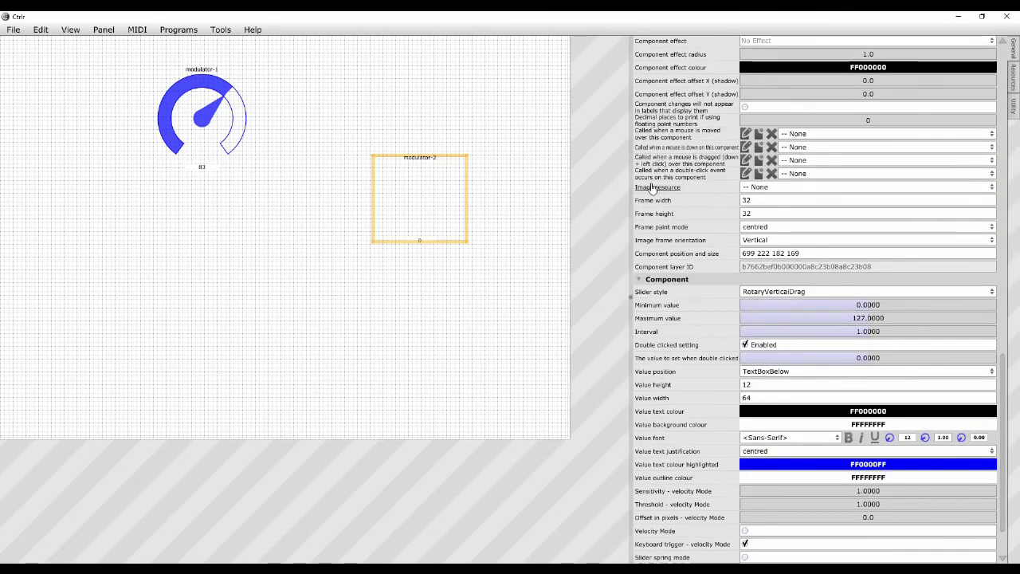
left_click(760, 188)
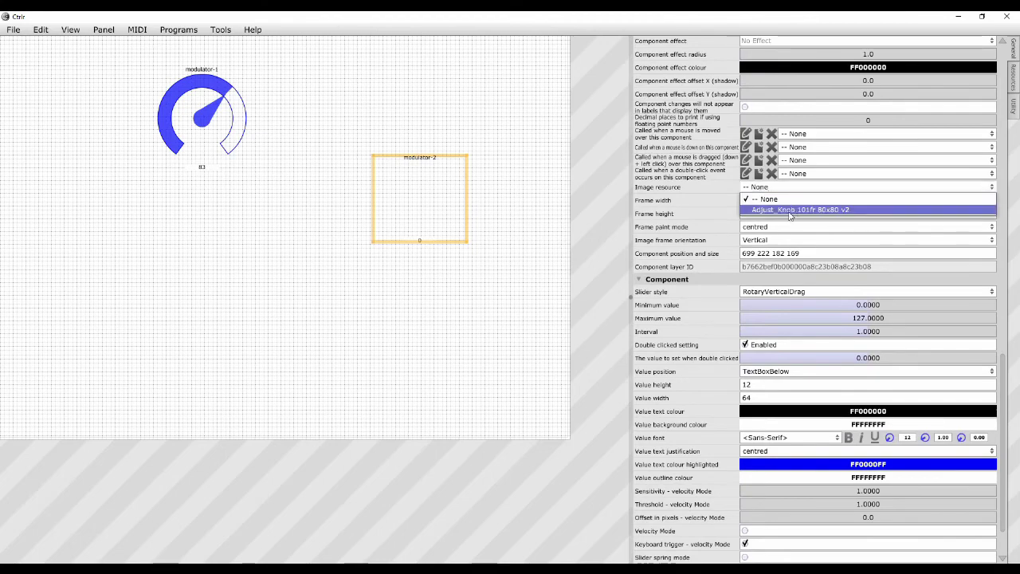
left_click(790, 210)
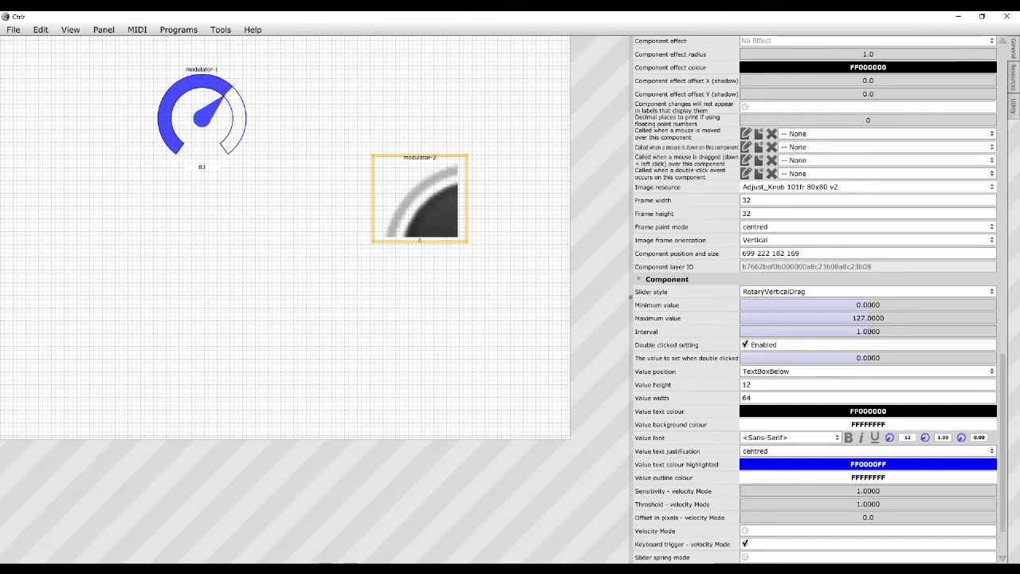
Switch to GIMP, examine the knob frames along the whole Adjust_Knob 101fr 80x80 v2 strip, and return to Ctrlr
mouse_move(456, 569)
left_click(456, 527)
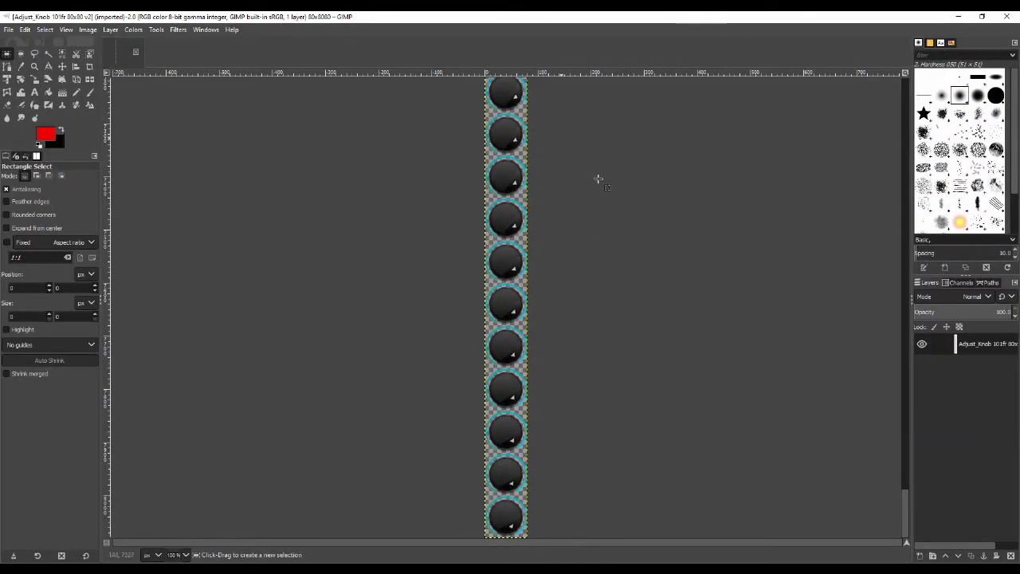
left_click_drag(903, 514, 894, 89)
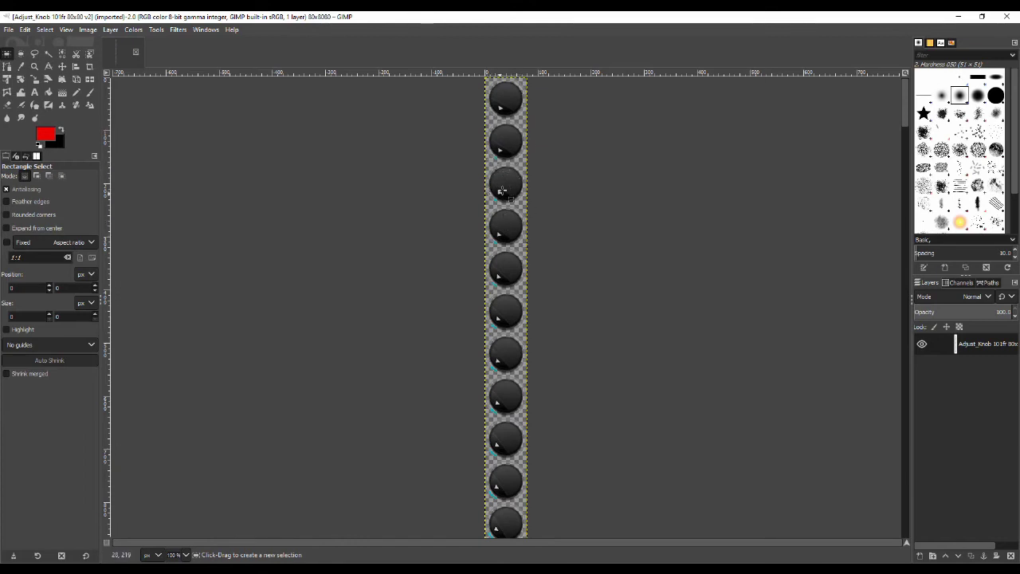
left_click_drag(905, 104, 904, 400)
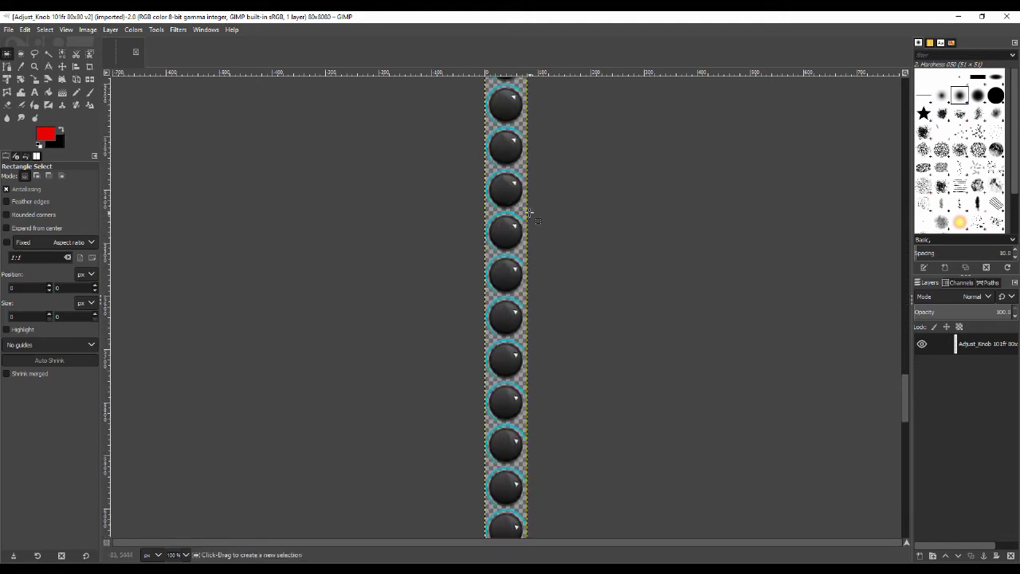
left_click_drag(905, 399, 901, 520)
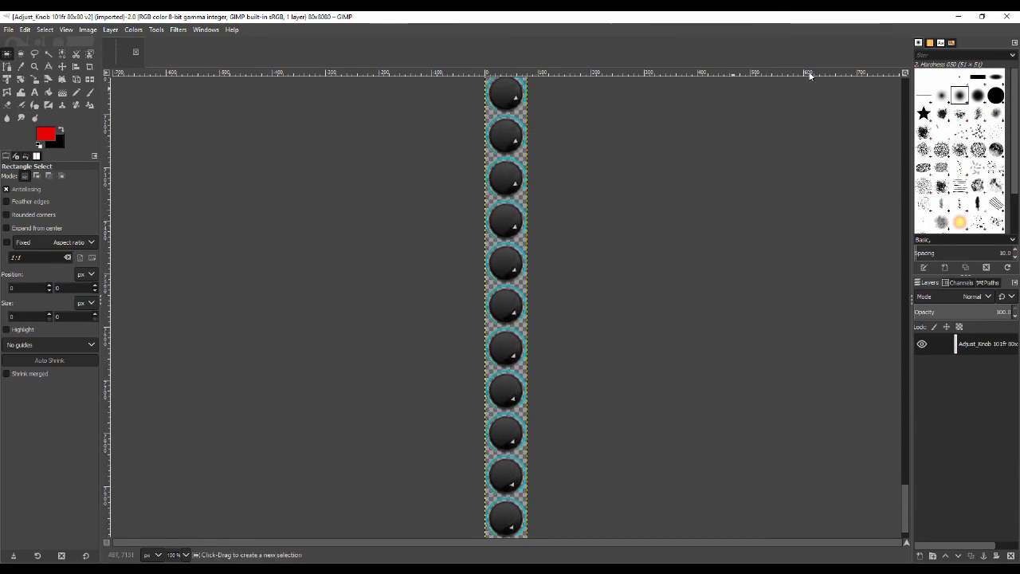
left_click(901, 15)
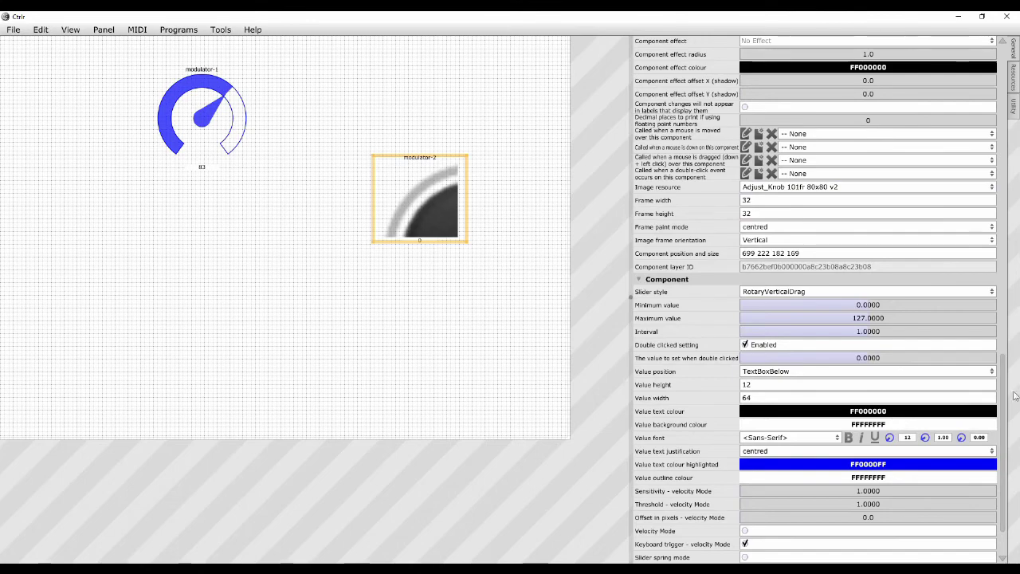
Set the image slider's maximum value to 100
left_click_drag(1005, 407, 1003, 392)
scroll(948, 379, "down", 3)
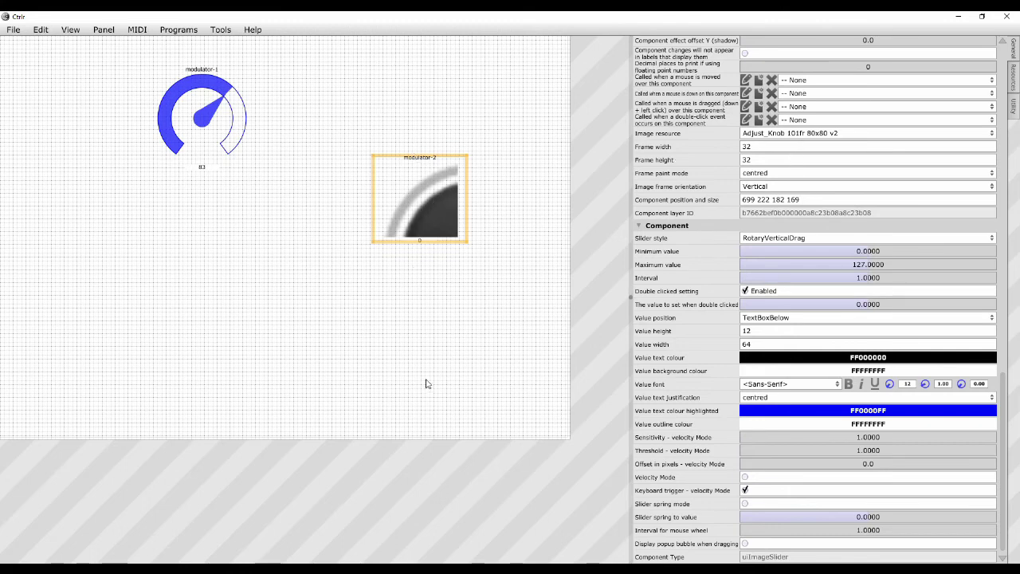
left_click(865, 264)
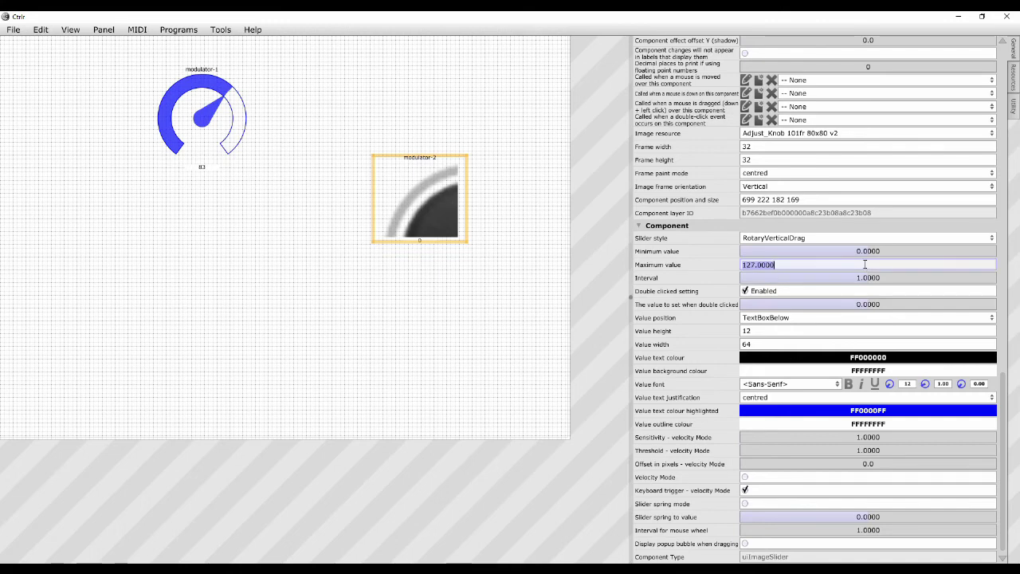
type("100")
key("Return")
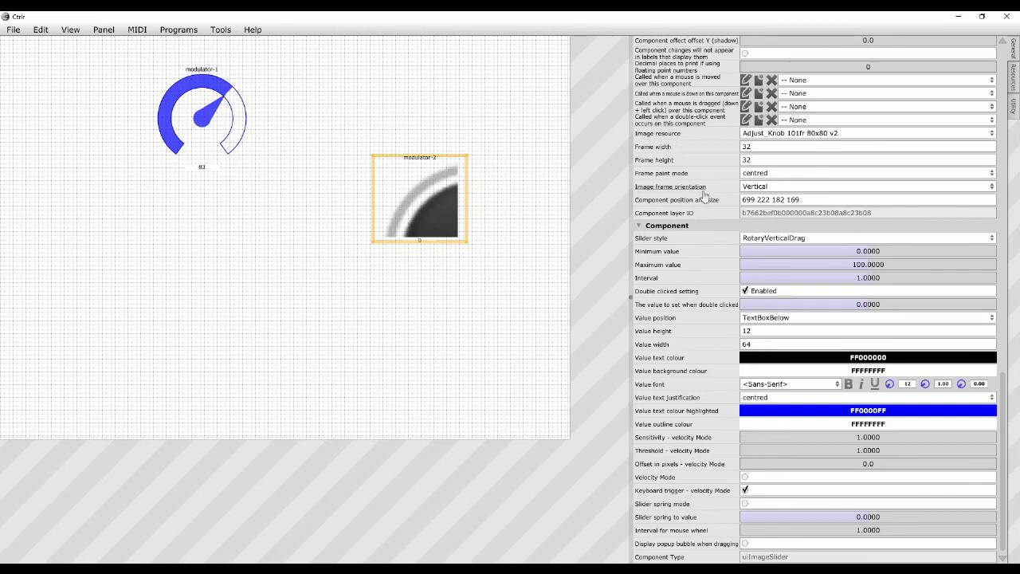
Set the image slider's frame width and frame height to 80 each
scroll(1018, 275, "up", 5)
scroll(1018, 313, "up", 3)
scroll(1019, 362, "down", 5)
scroll(1019, 361, "down", 3)
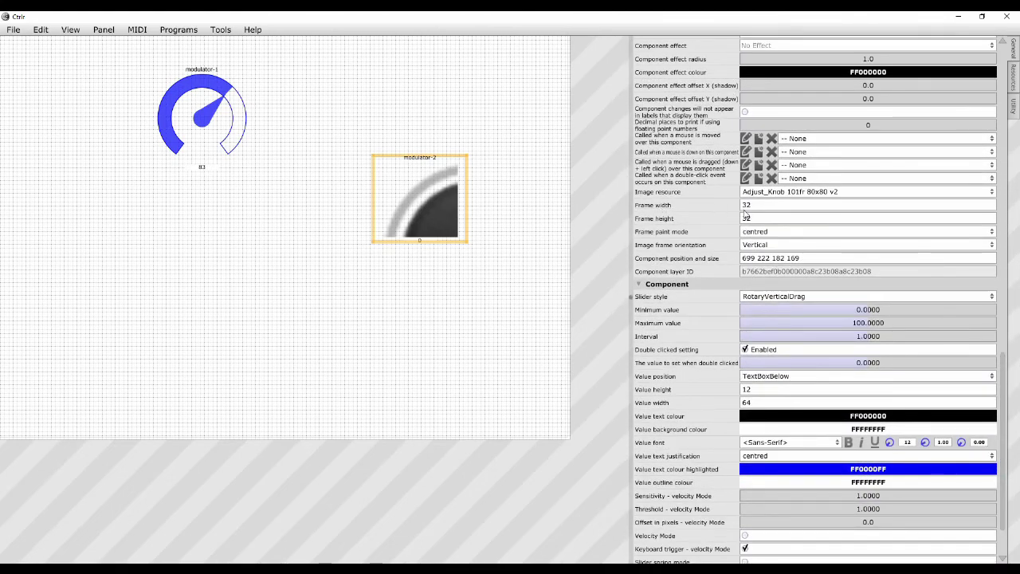
left_click(753, 206)
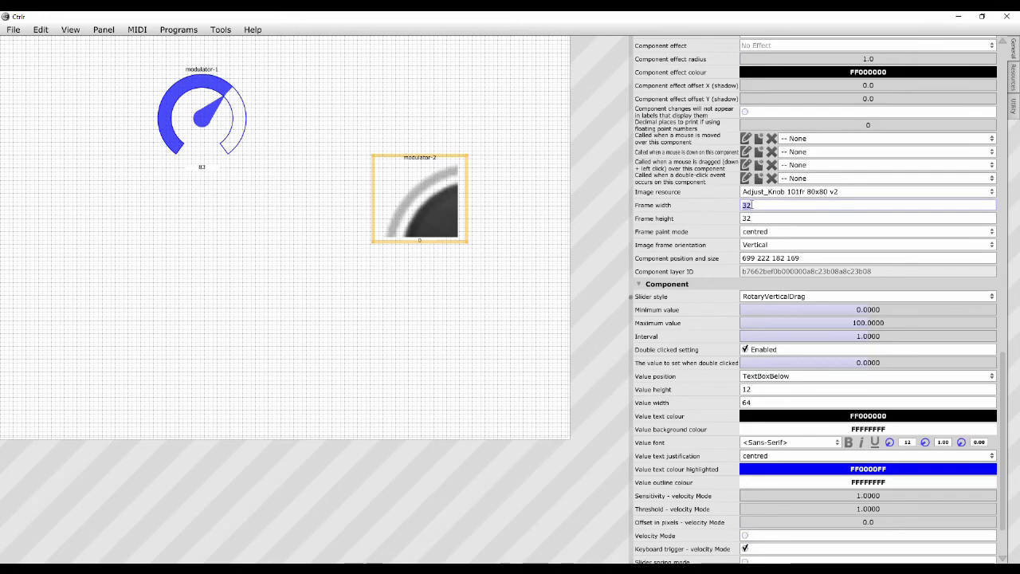
type("80")
left_click(751, 217)
type("80")
key("Return")
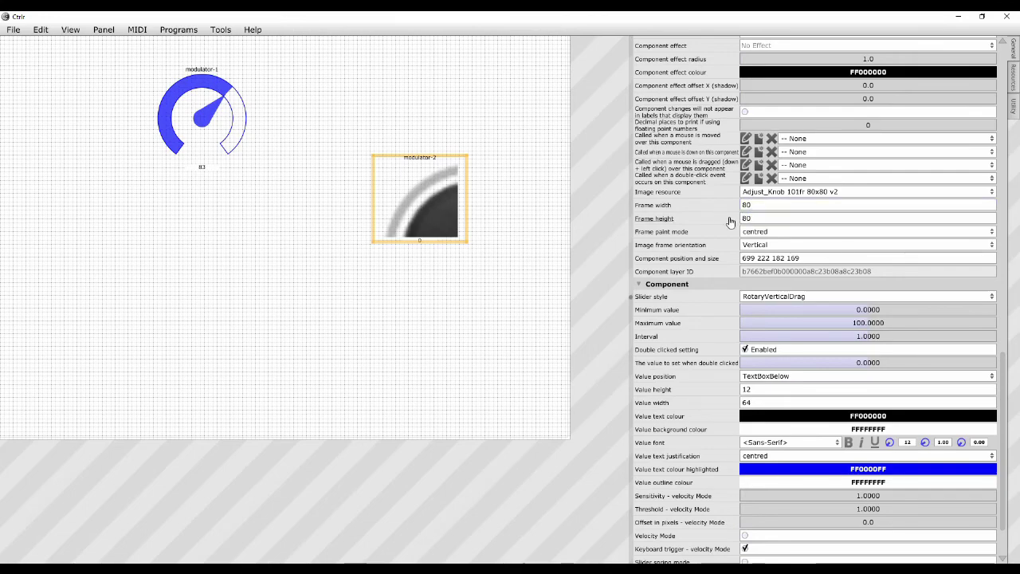
Resize the image slider component to 80 by 80, keeping its position at 699 222
left_click(788, 260)
left_click(786, 260)
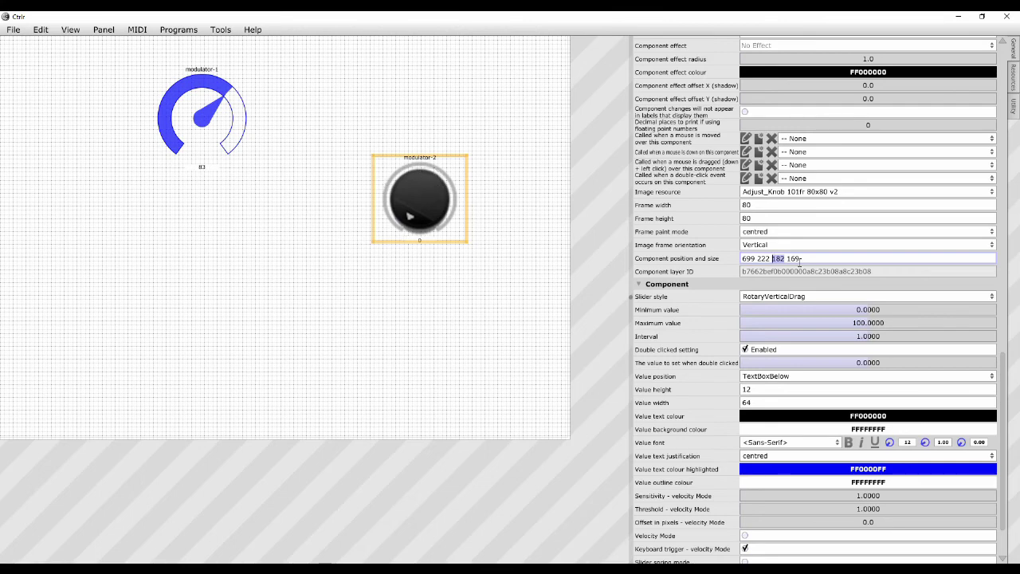
type("80")
double_click(791, 258)
type("80")
key("Return")
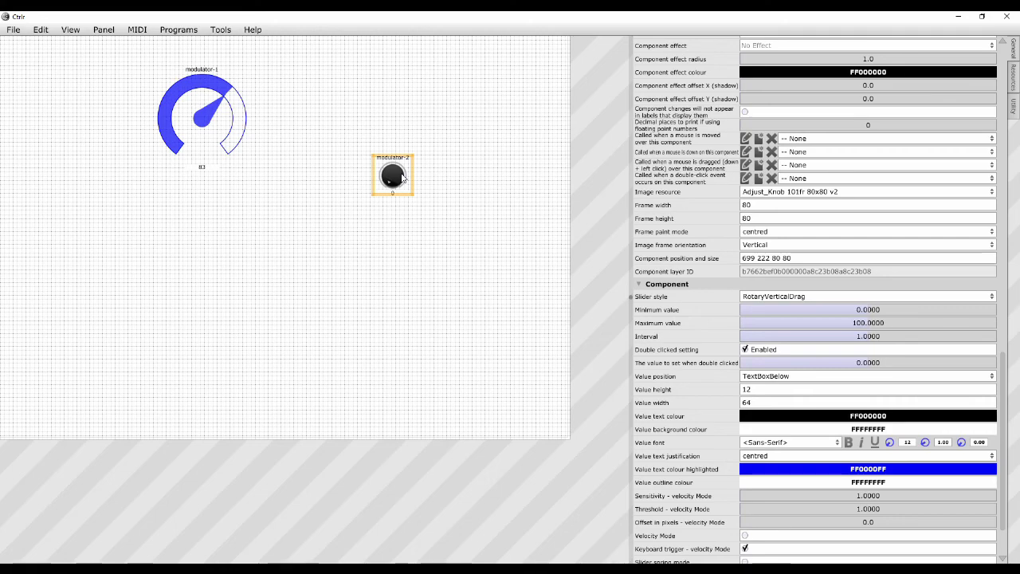
Move the modulator-2 image slider slightly right and down on the panel, and view its properties
left_click_drag(401, 162, 441, 167)
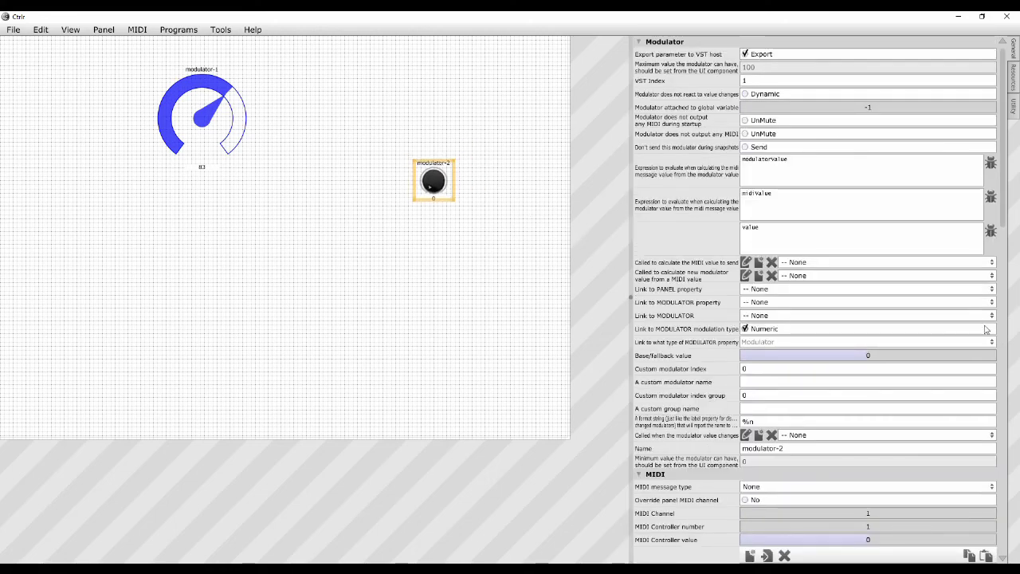
scroll(995, 322, "down", 5)
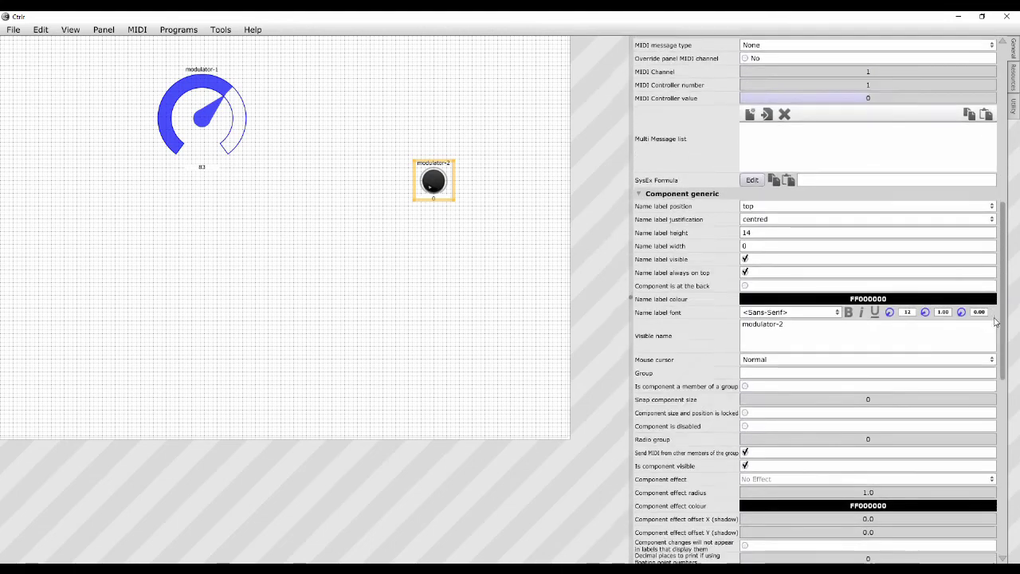
scroll(995, 322, "down", 2)
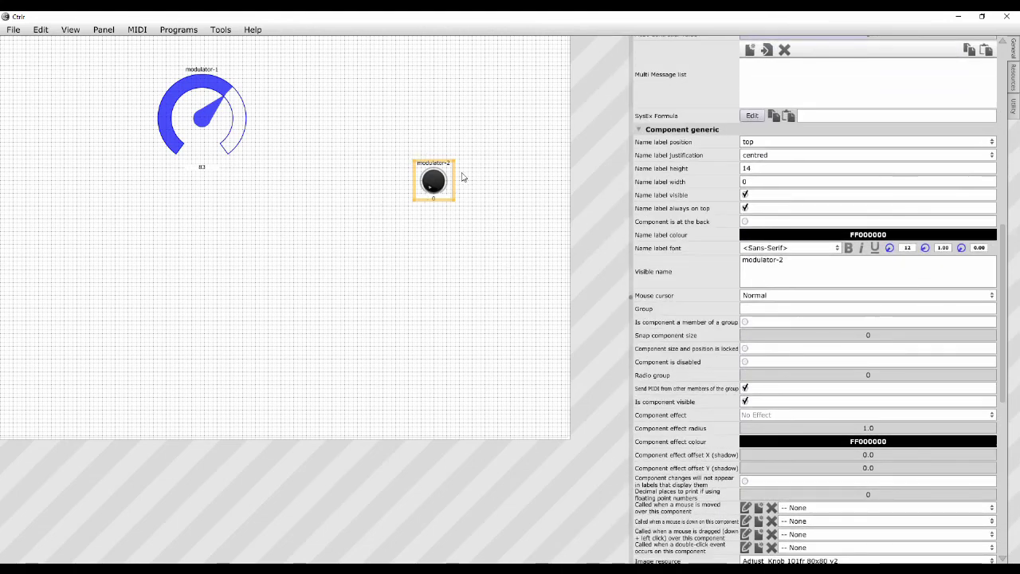
Turn off panel edit mode and test both knobs, setting modulator-1 to 55 and the modulator-2 image knob to 50
left_click(103, 31)
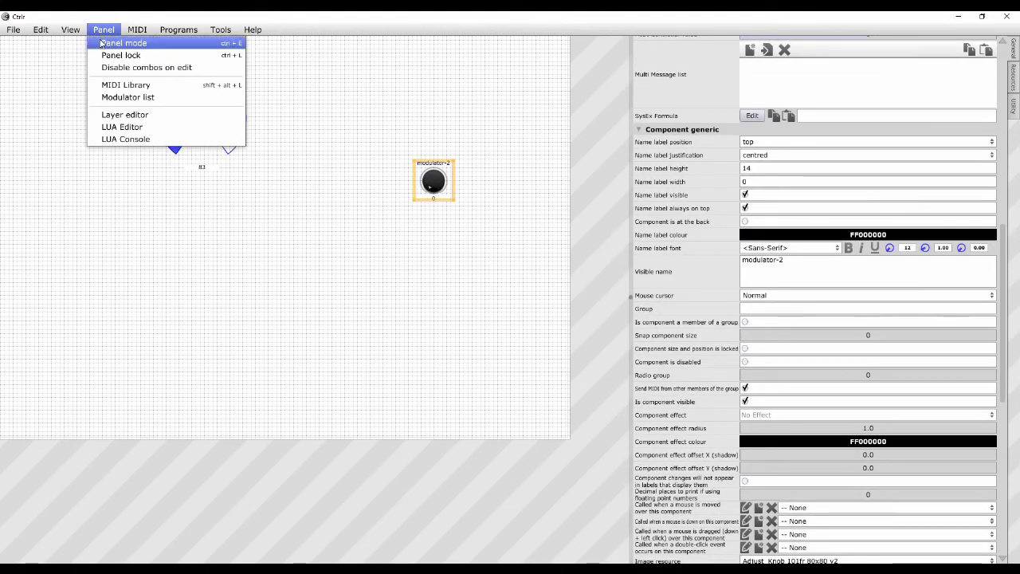
left_click(103, 45)
left_click_drag(431, 189, 437, 164)
left_click_drag(219, 94, 192, 93)
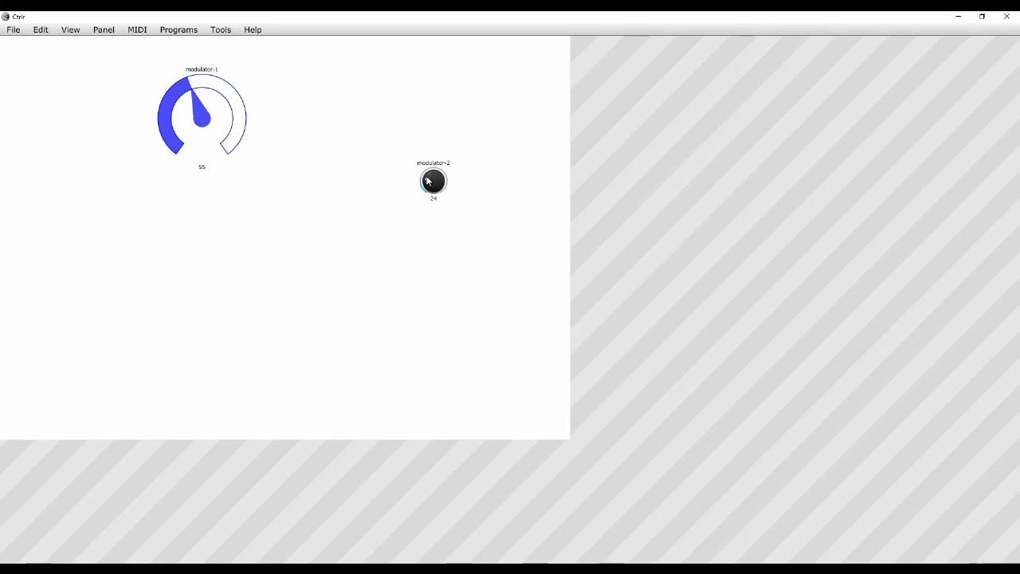
mouse_move(432, 181)
left_mouse_down()
mouse_move(435, 111)
mouse_move(456, 101)
mouse_move(440, 200)
left_mouse_up()
Return to panel edit mode and add a uiFixedSlider below modulator-2, enlarging it to about 163 by 177
left_click(104, 30)
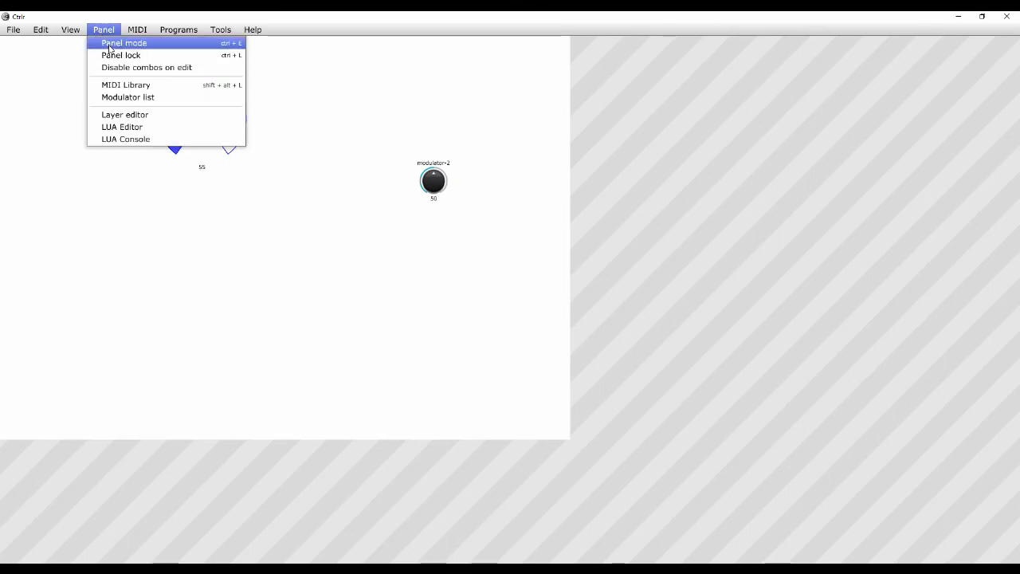
left_click(123, 41)
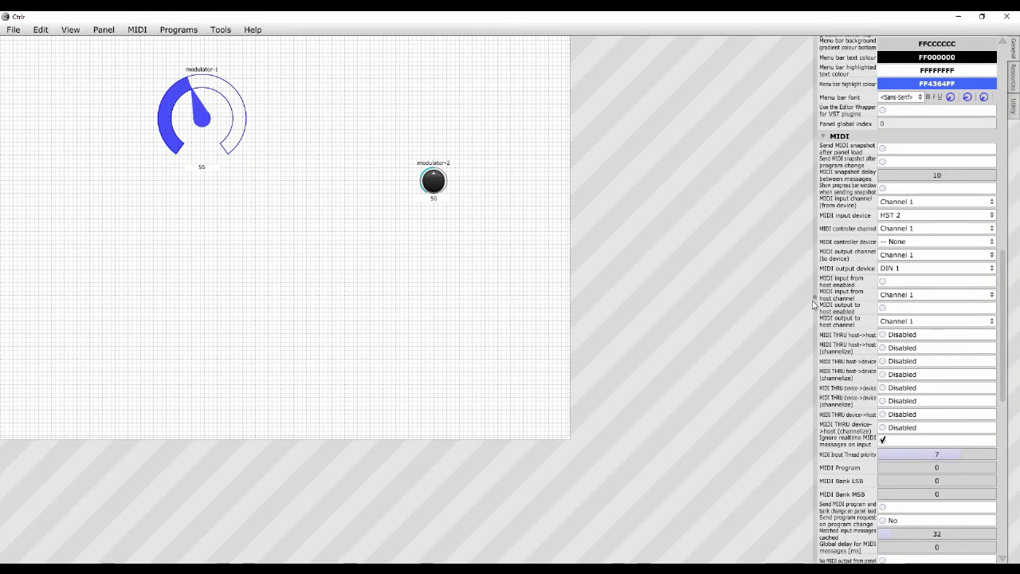
left_click_drag(815, 298, 628, 296)
right_click(420, 243)
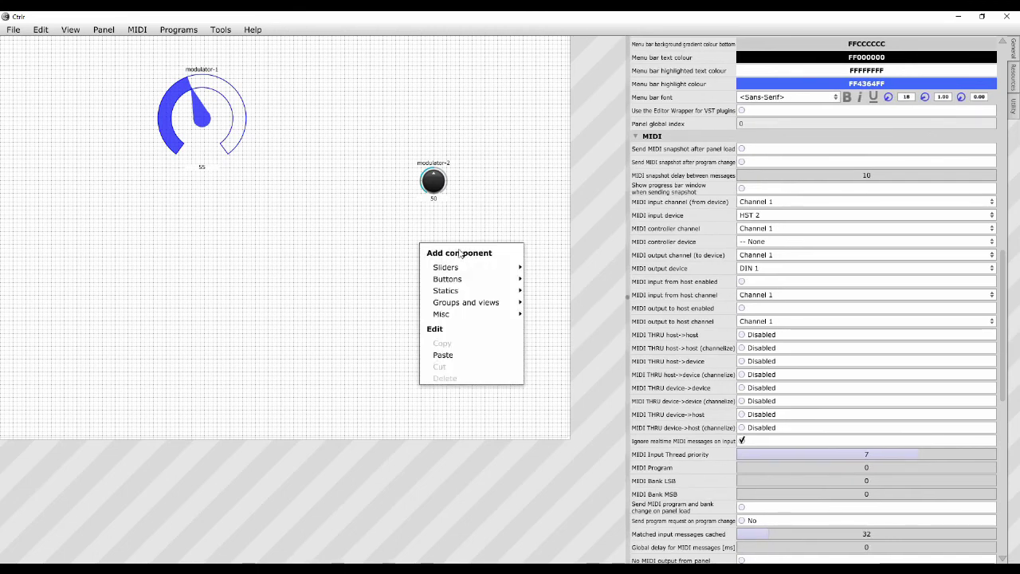
mouse_move(486, 269)
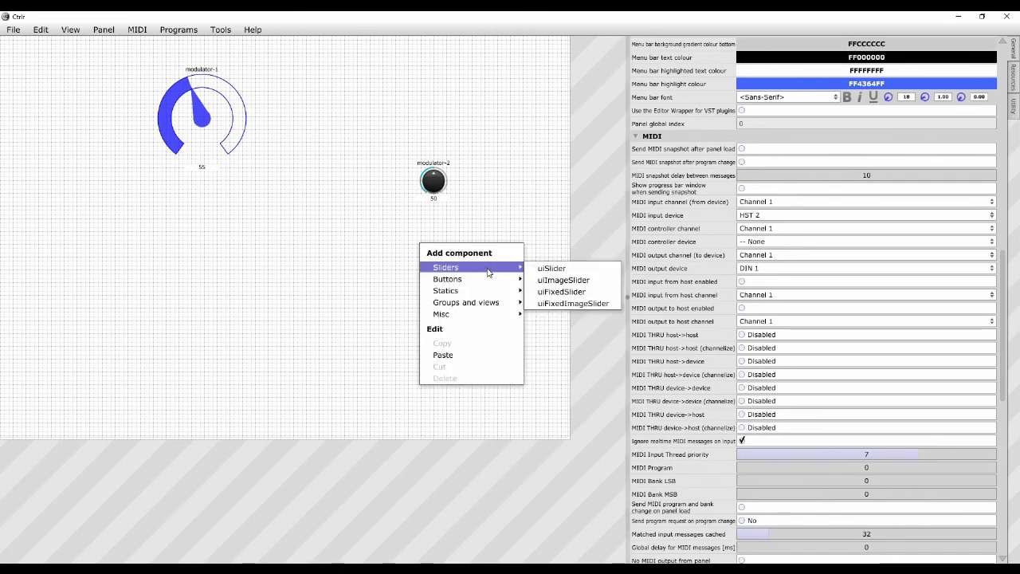
left_click(562, 292)
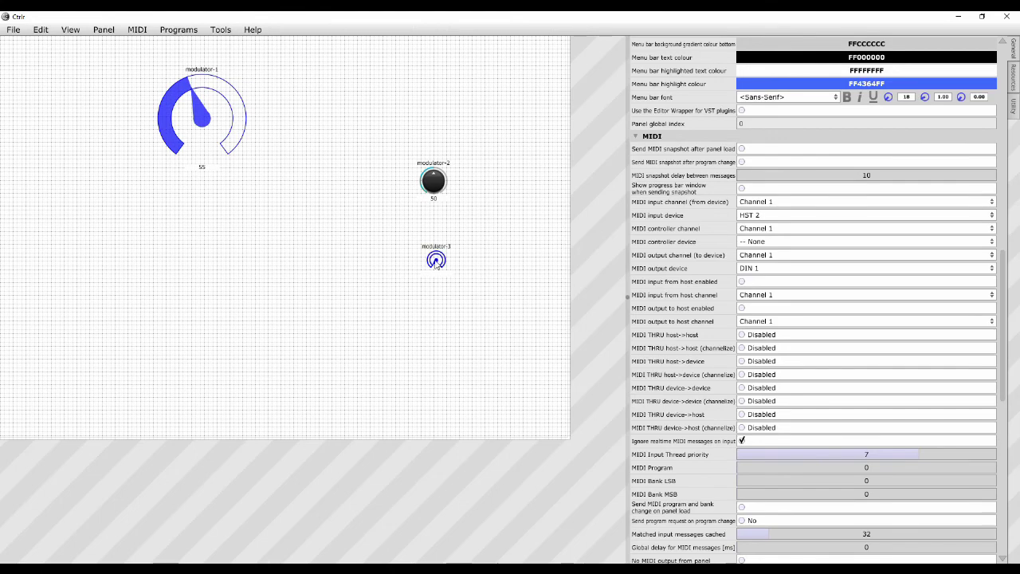
left_click(447, 273)
left_click_drag(448, 273, 506, 335)
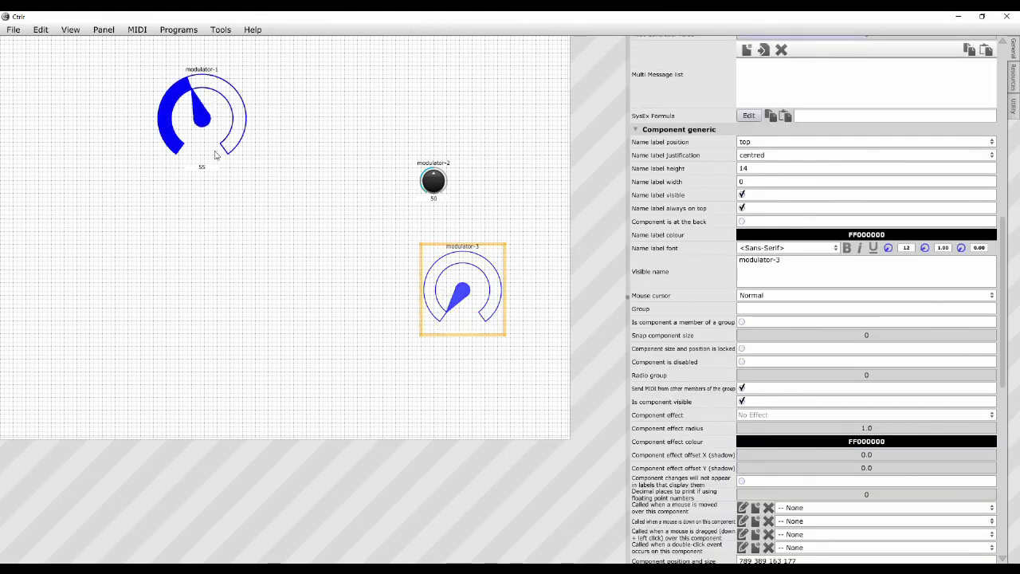
Move the fixed slider slightly up and left to about position 760 368
left_click_drag(627, 297, 606, 297)
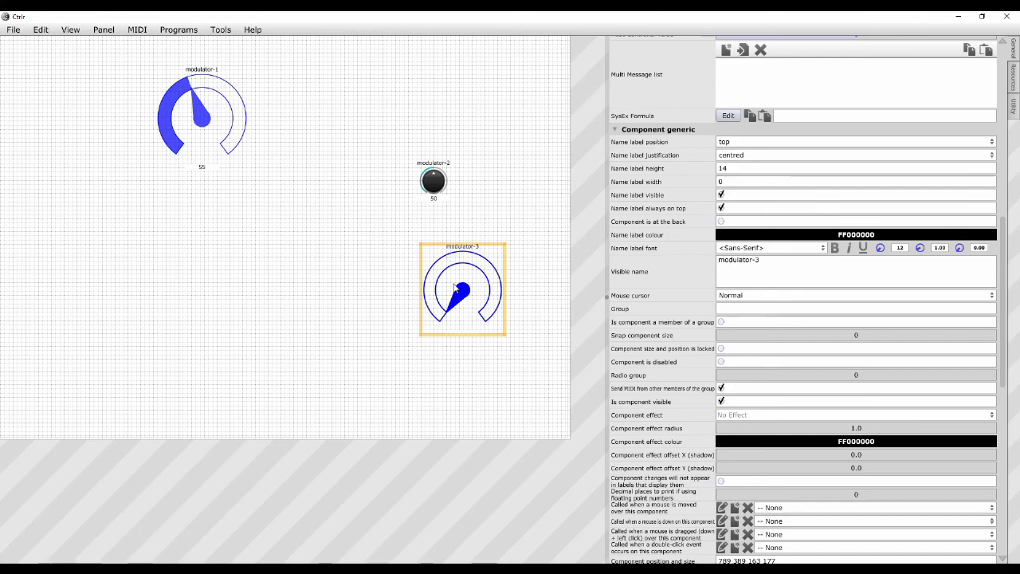
left_click_drag(1011, 291, 1017, 476)
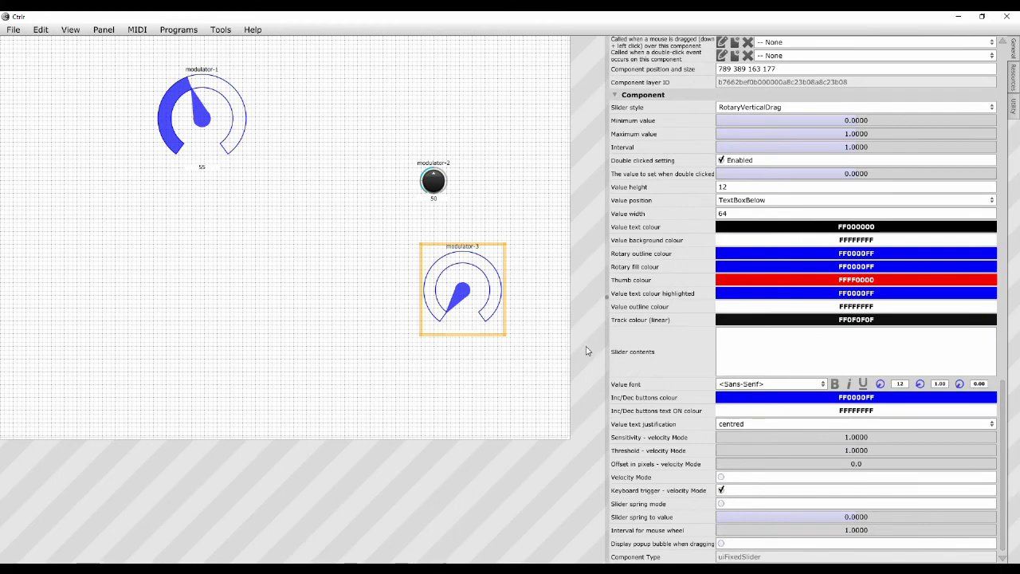
mouse_move(479, 263)
left_mouse_down()
mouse_move(413, 249)
mouse_move(464, 253)
left_mouse_up()
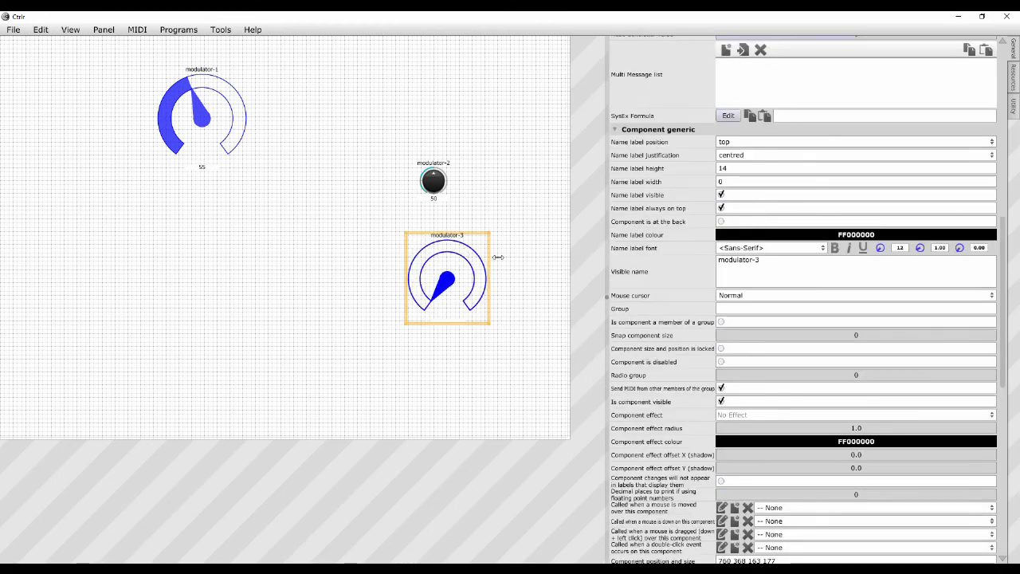
Enter OFF, Half and ON on separate lines as the fixed slider's slider contents
left_click_drag(1013, 295, 1013, 498)
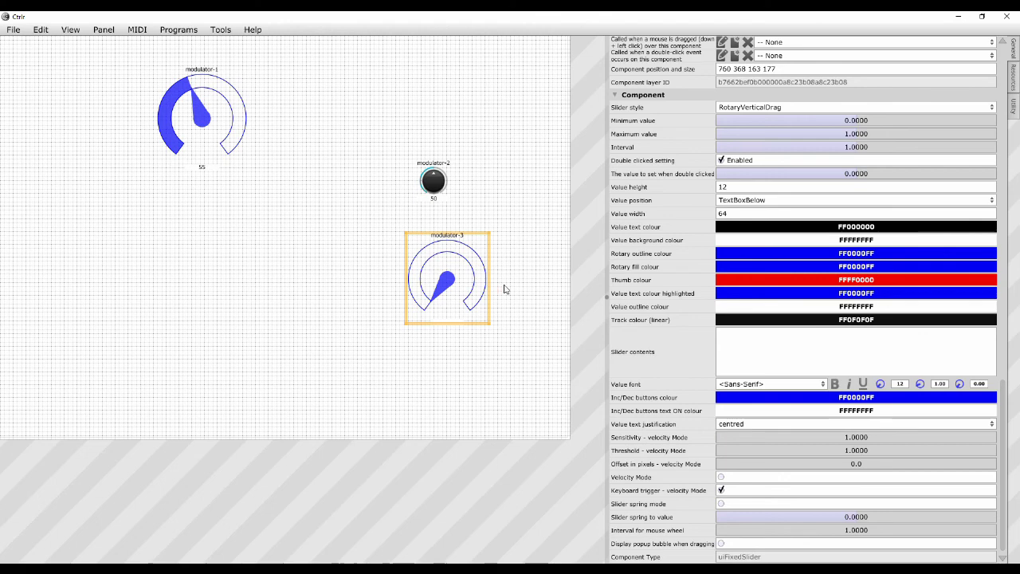
left_click(732, 340)
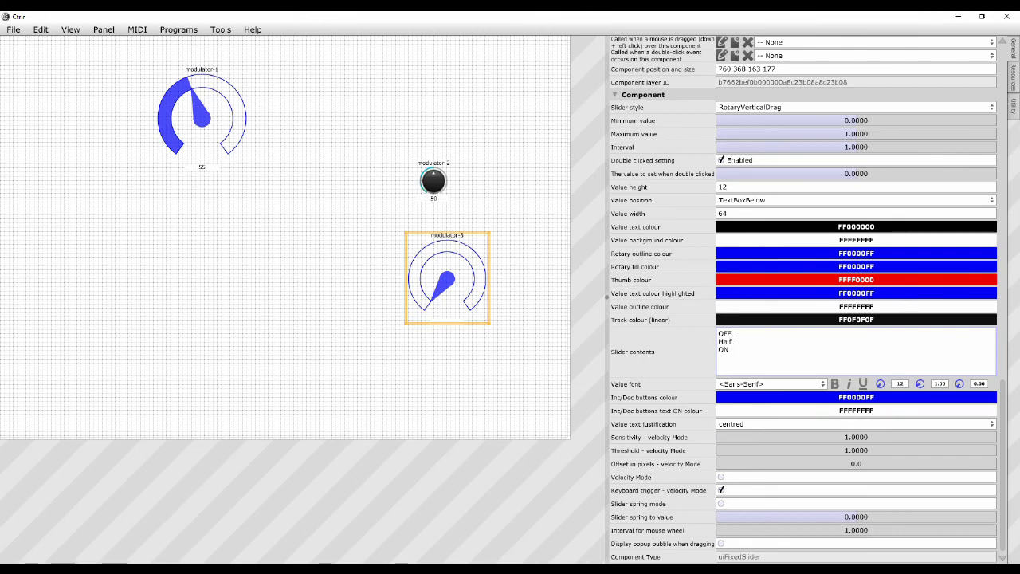
left_click(705, 349)
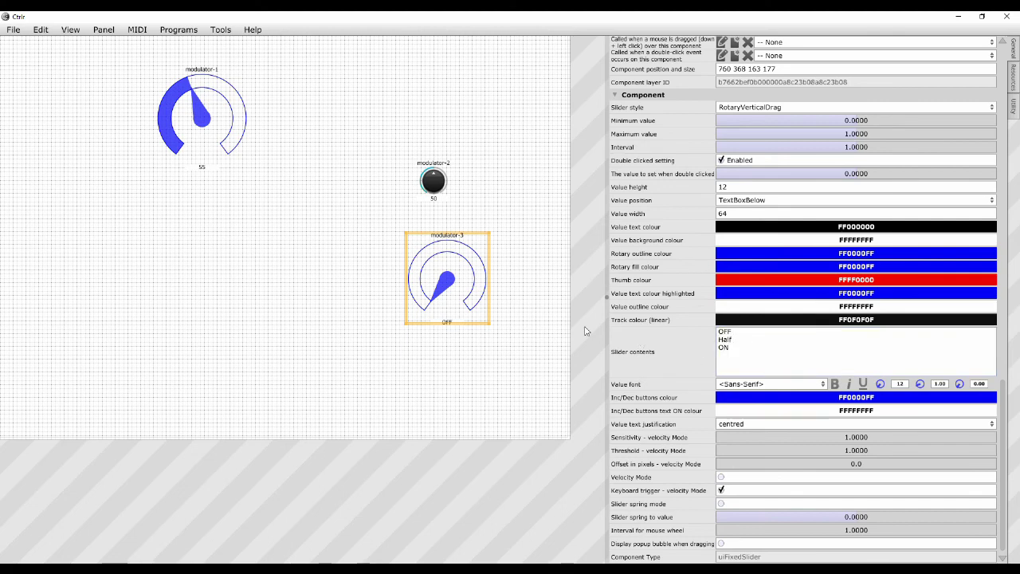
Turn off panel edit mode and test the fixed slider by turning it through its positions, leaving it at Half
left_click(116, 29)
left_click(116, 43)
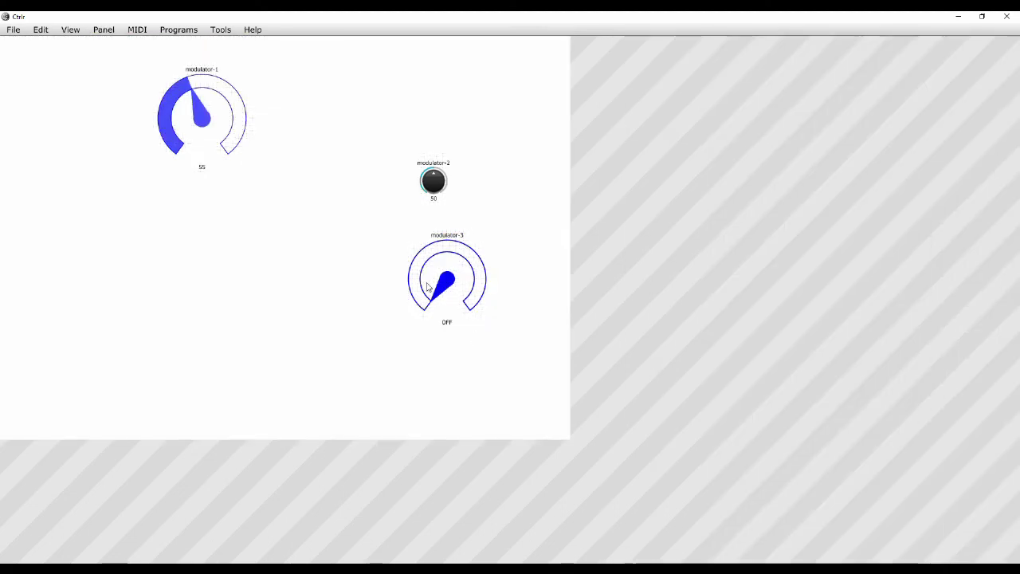
left_click(434, 291)
left_click(460, 300)
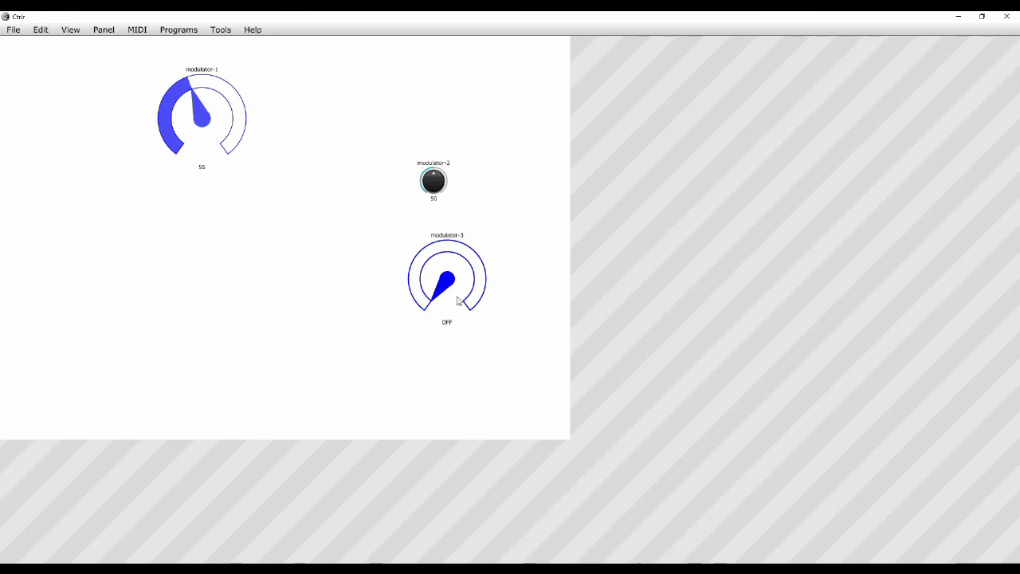
left_click(451, 271)
left_click(460, 266)
left_click(461, 266)
left_click(448, 301)
left_click(447, 301)
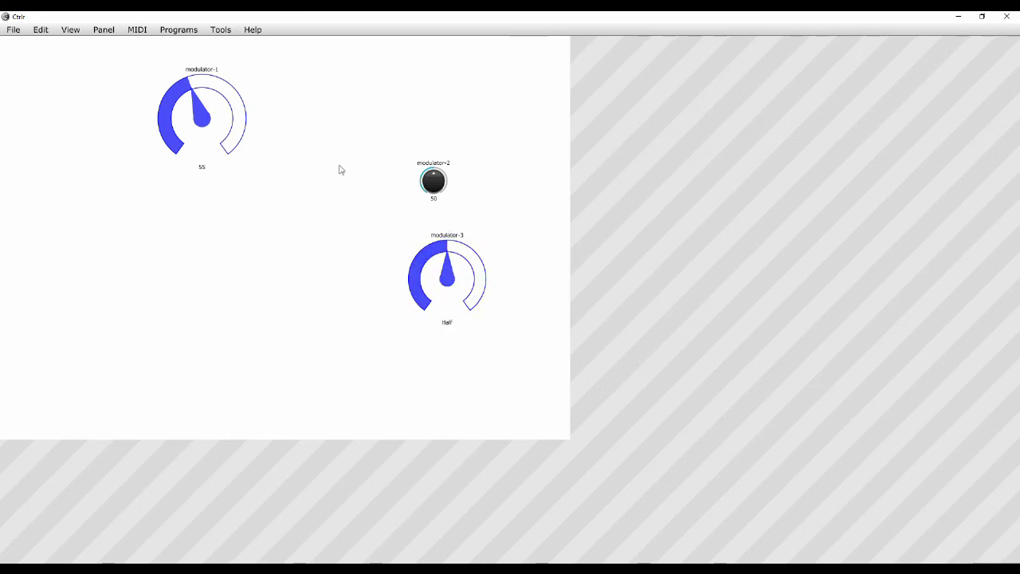
Return to panel edit mode, review the fixed slider's slider contents, and deselect the slider
left_click(107, 32)
left_click(104, 41)
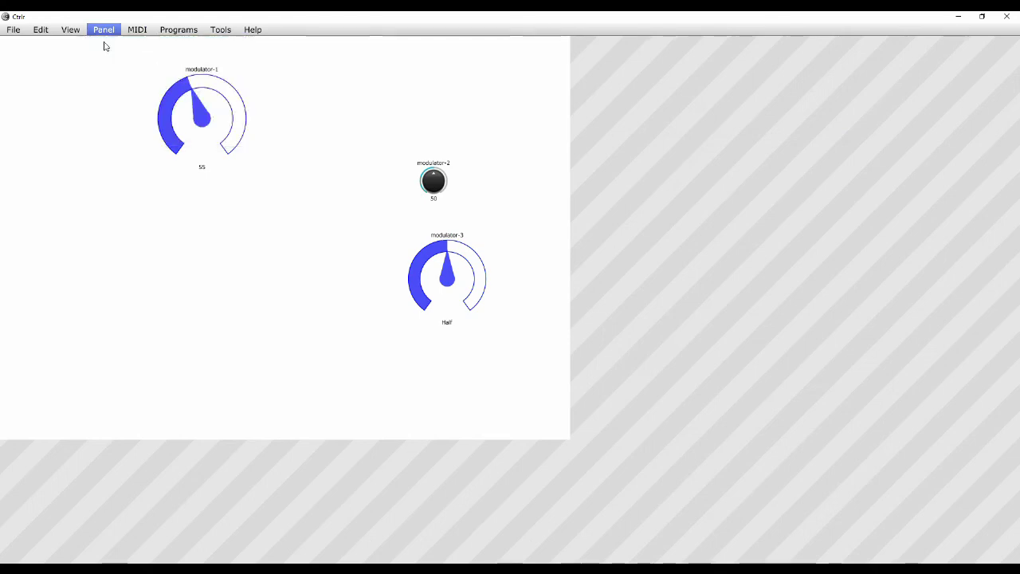
left_click_drag(813, 300, 610, 302)
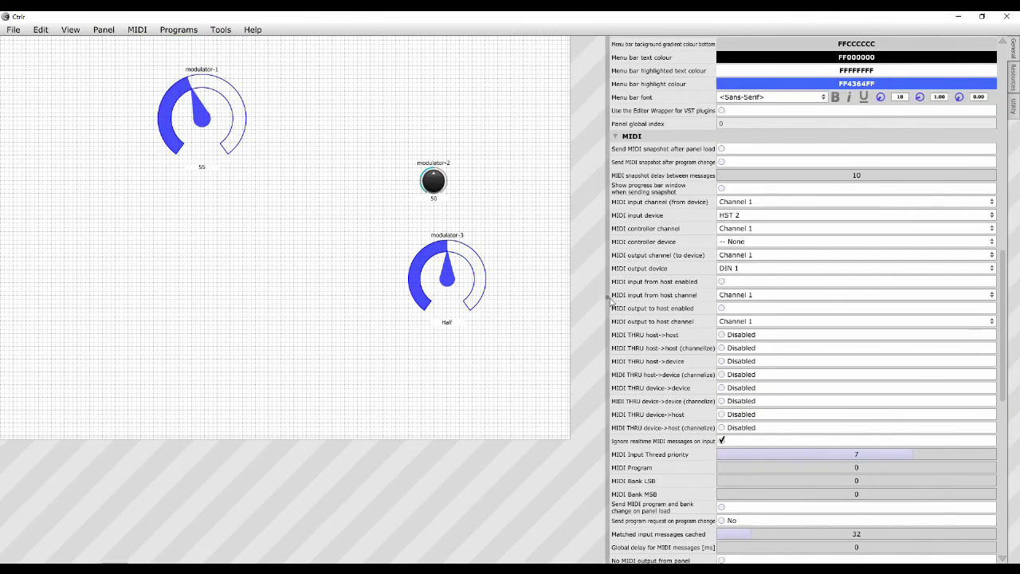
left_click(471, 291)
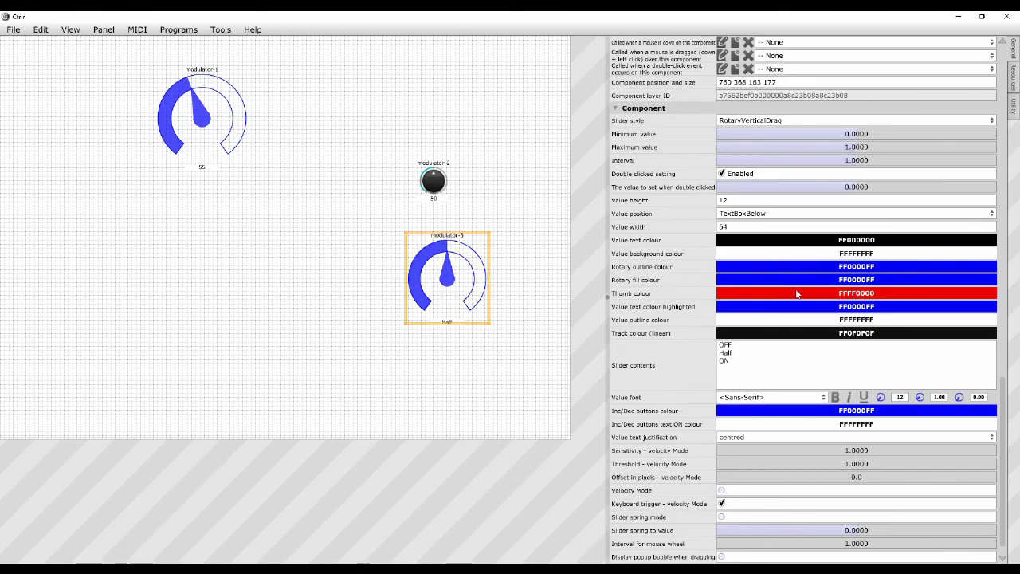
left_click(725, 365)
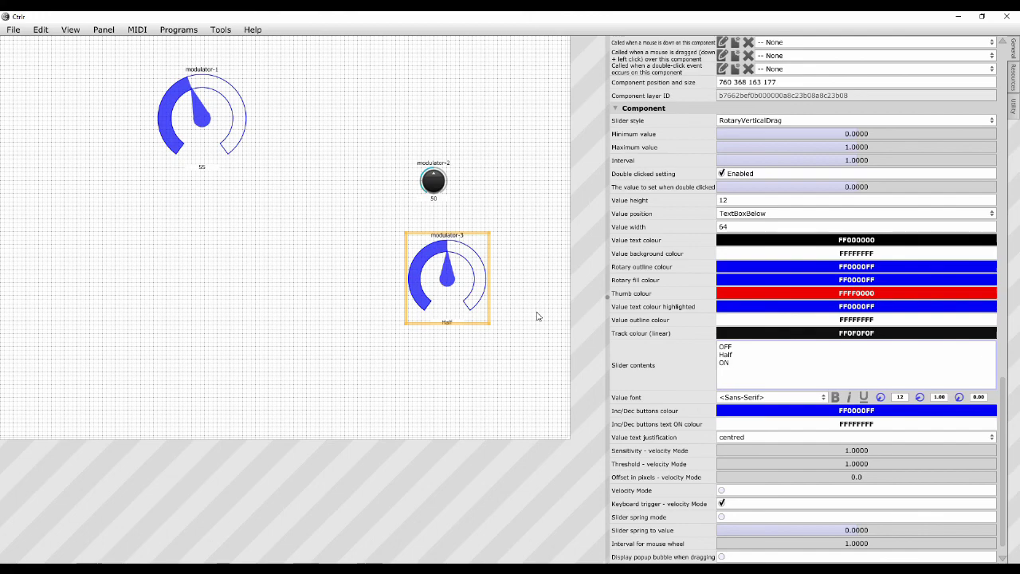
left_click(510, 344)
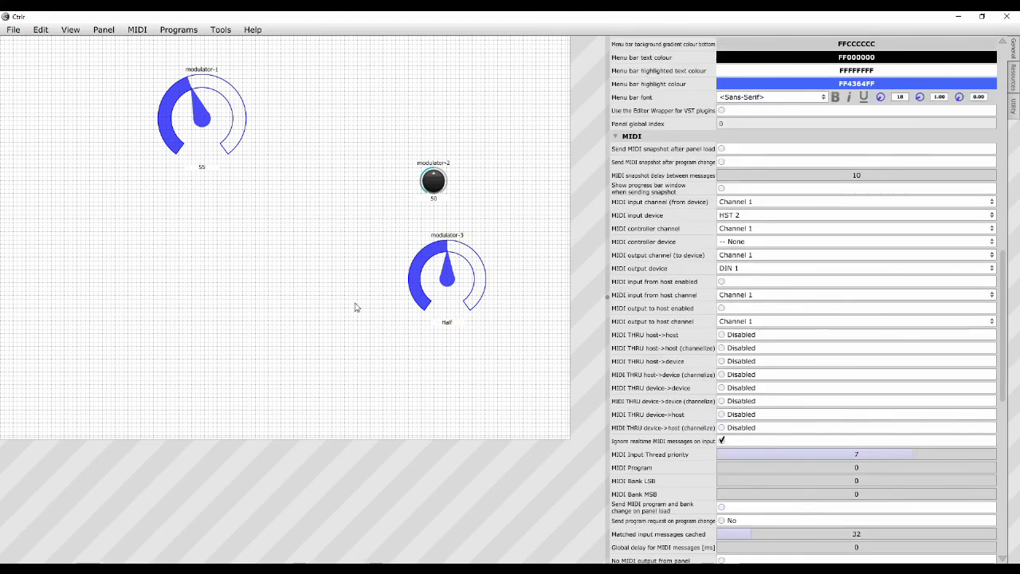
Add a uiFixedImageSlider between modulator-1 and modulator-3, enlarging it to about 150 by 150
right_click(306, 202)
mouse_move(364, 226)
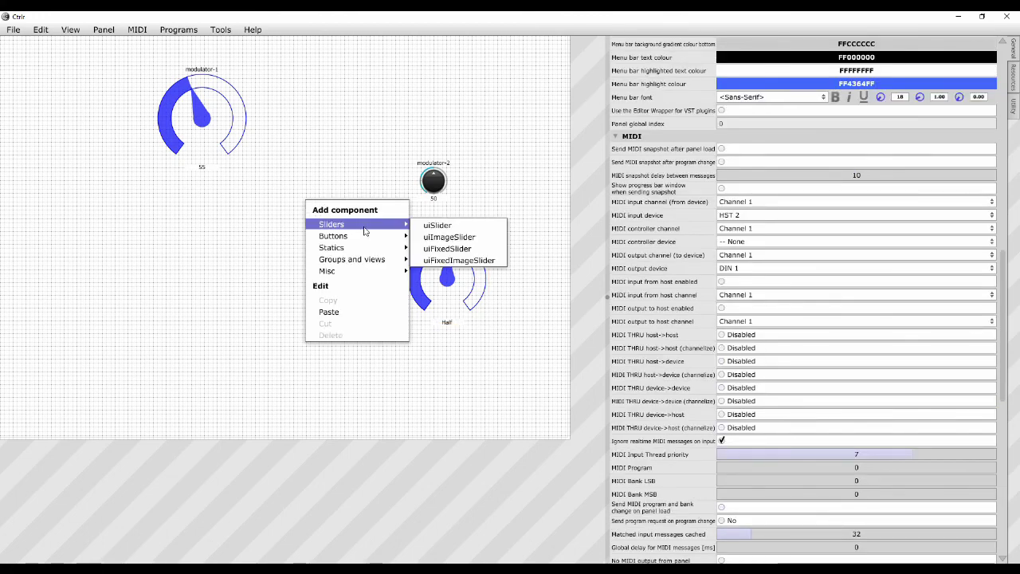
left_click(463, 261)
left_click(319, 212)
left_click_drag(328, 231, 383, 279)
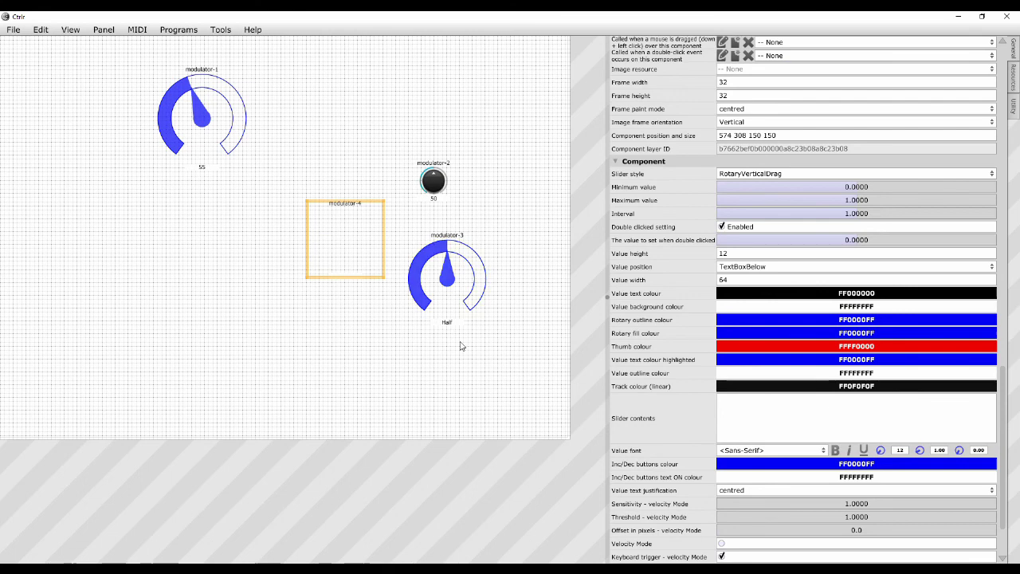
Open the fixed image slider's slider contents for editing and widen the property area
left_click(733, 410)
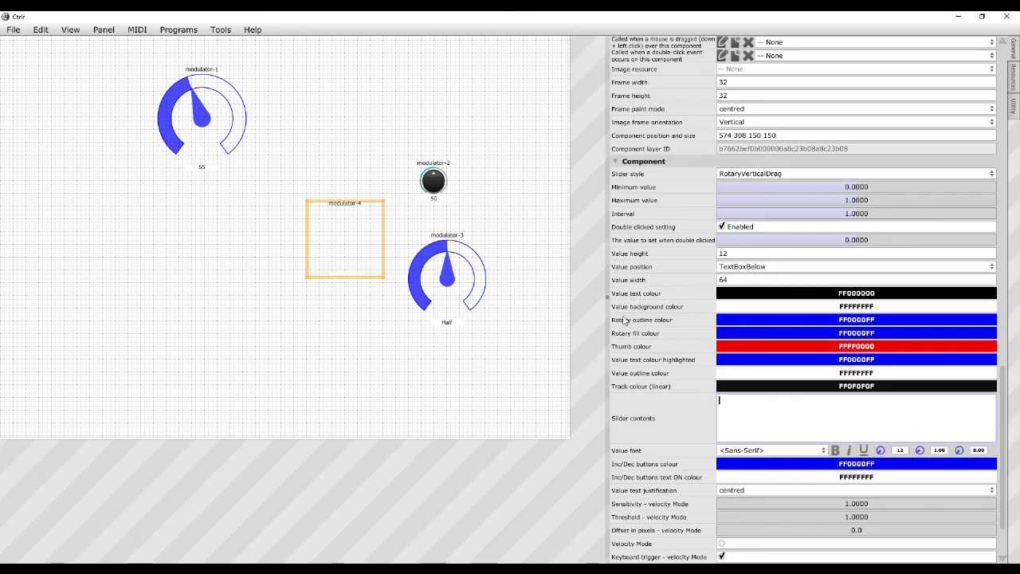
left_click_drag(608, 301, 596, 305)
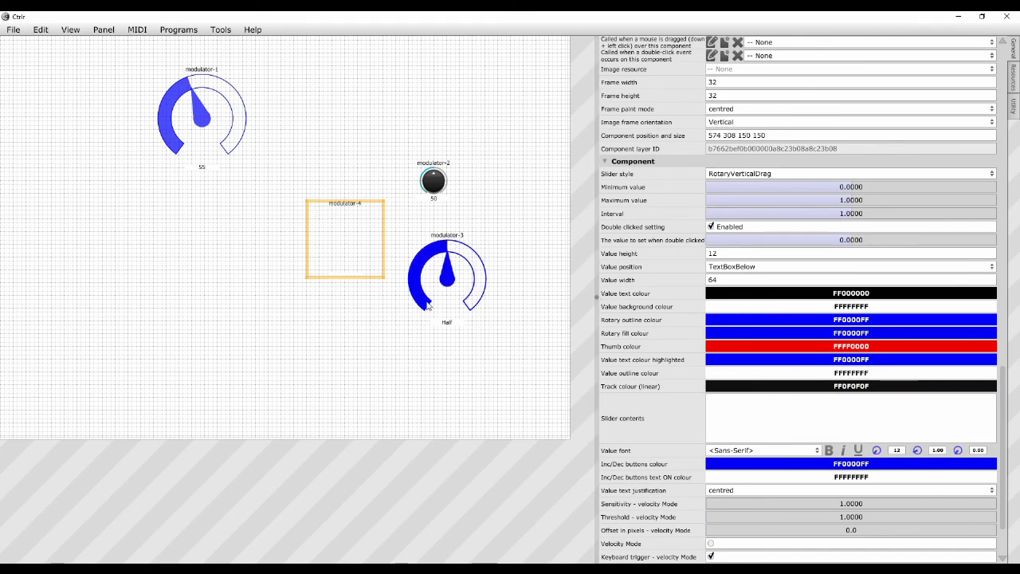